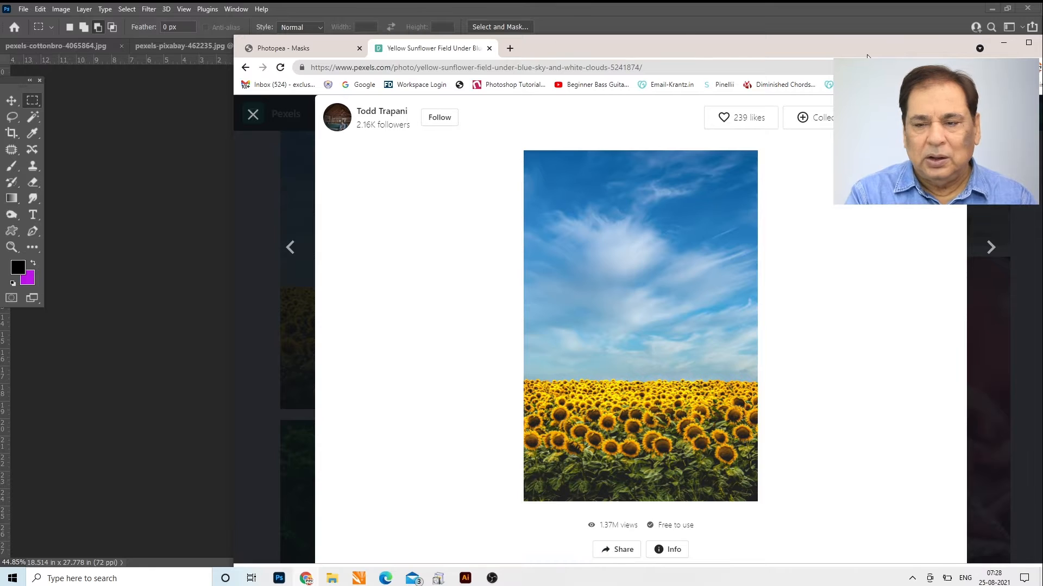
Switch to Photoshop and copy the sunflower photo into the room photo, shifting it to expose its upper-left corner
{"action": "left_click", "coordinate": [1002, 43]}
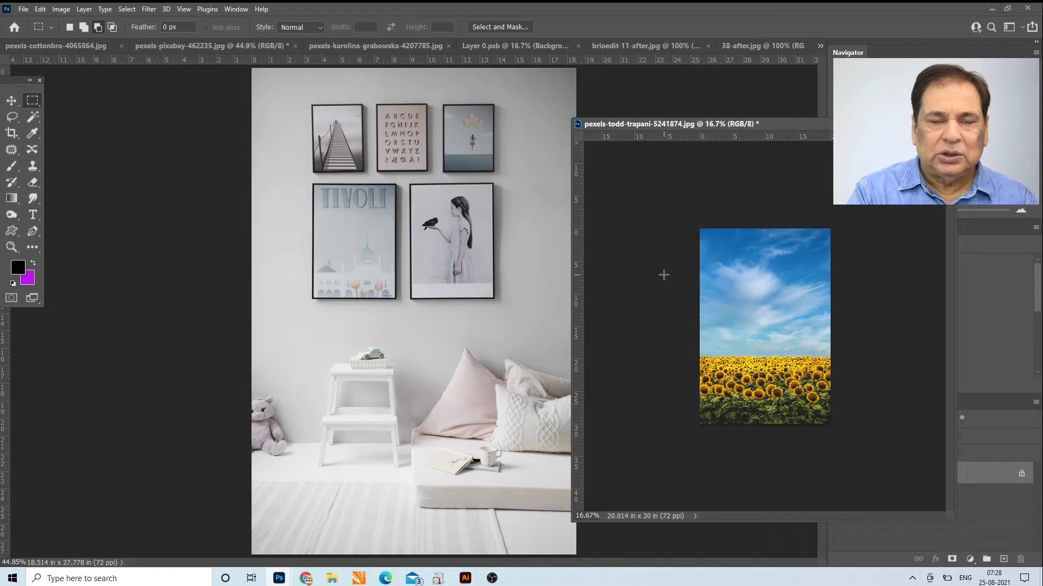
{"action": "left_click", "coordinate": [13, 102]}
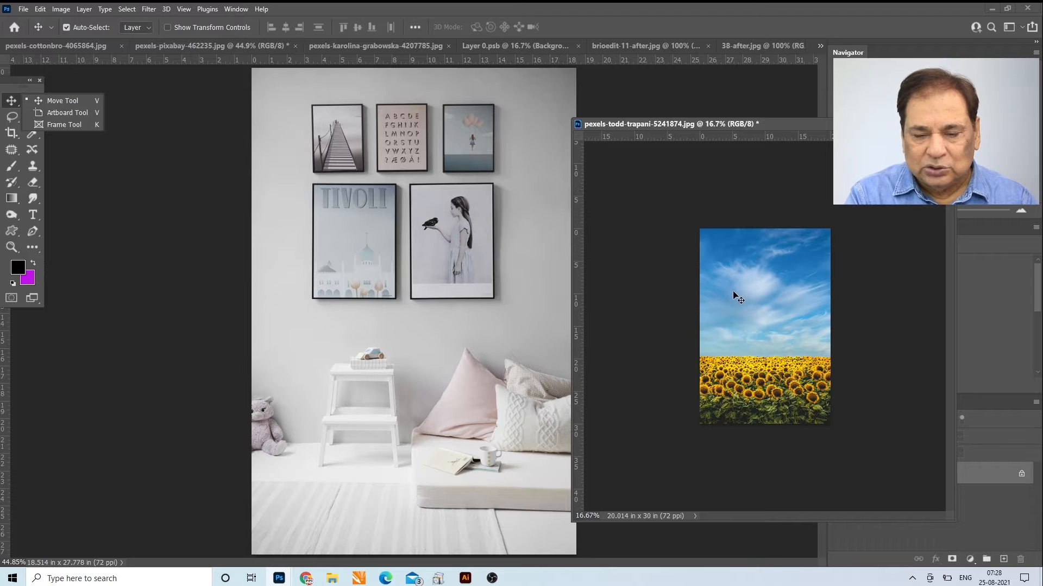
{"action": "left_click_drag", "start_coordinate": [733, 295], "coordinate": [333, 205]}
{"action": "left_click_drag", "start_coordinate": [384, 381], "coordinate": [370, 242]}
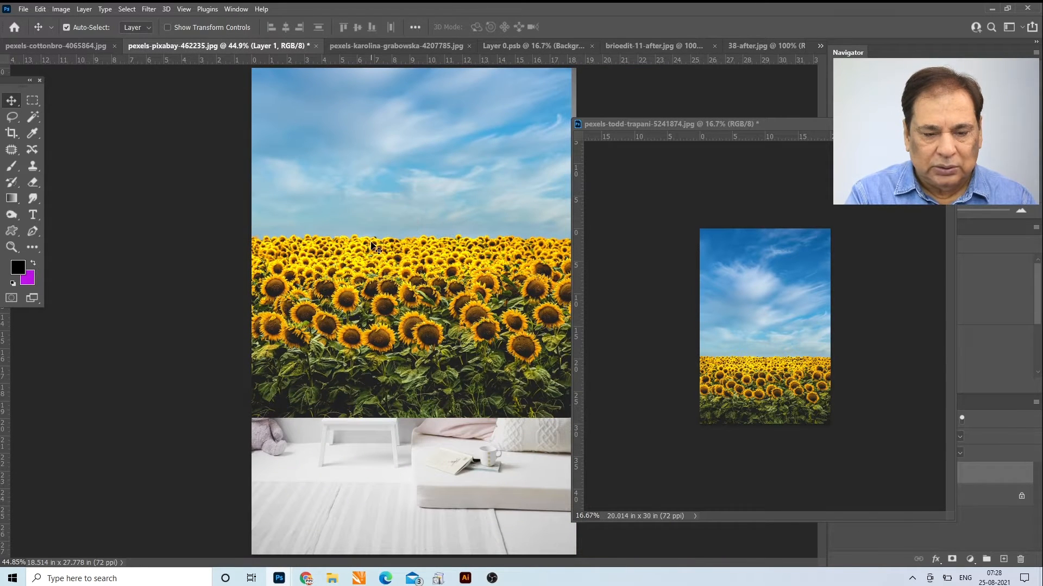
{"action": "left_click", "coordinate": [11, 248]}
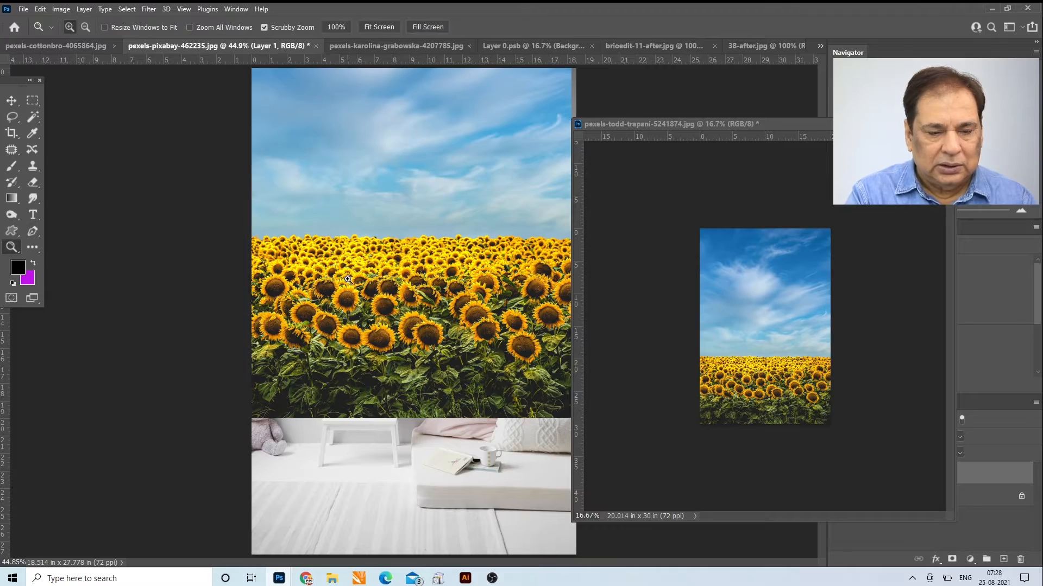
{"action": "left_click_drag", "start_coordinate": [349, 279], "coordinate": [260, 277]}
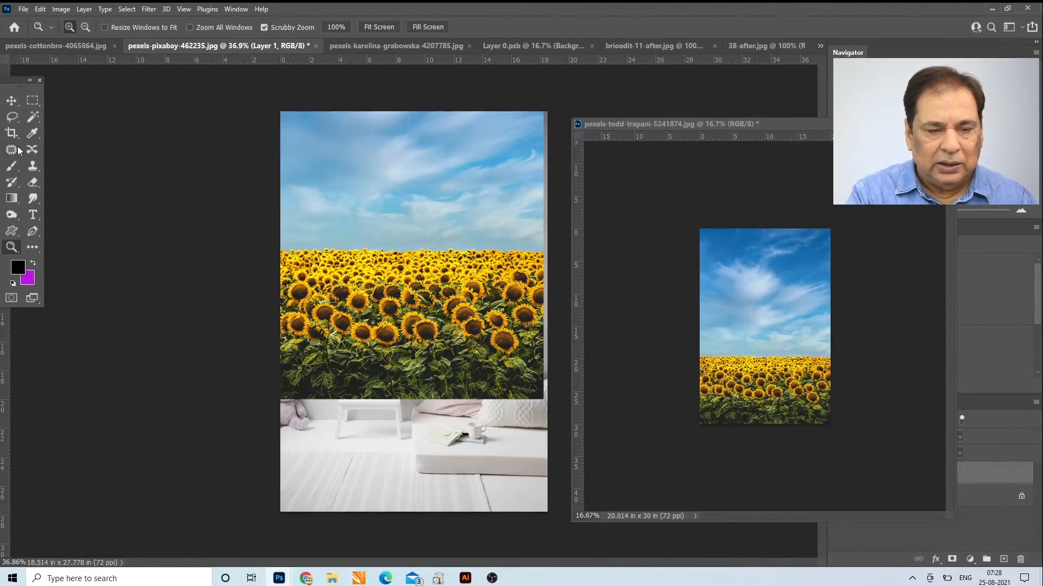
{"action": "left_click", "coordinate": [10, 100]}
{"action": "left_click_drag", "start_coordinate": [340, 177], "coordinate": [384, 291]}
{"action": "left_click_drag", "start_coordinate": [373, 159], "coordinate": [354, 225]}
Scale the pasted sunflower layer down proportionally to a small thumbnail within the room photo and apply the transform
{"action": "key", "text": "ctrl+t"}
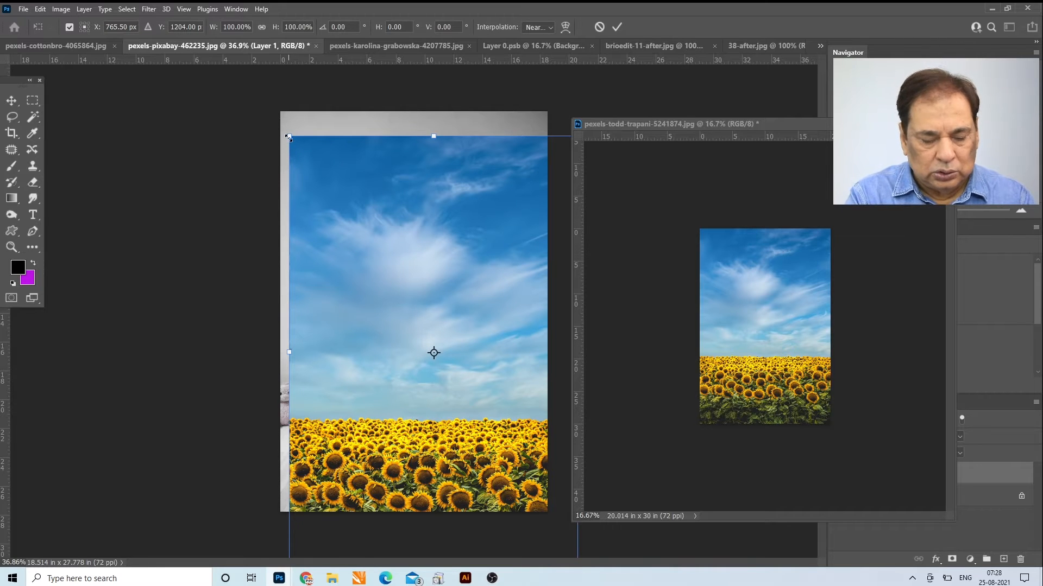
{"action": "left_click_drag", "start_coordinate": [288, 137], "coordinate": [418, 321]}
{"action": "key", "text": "Return"}
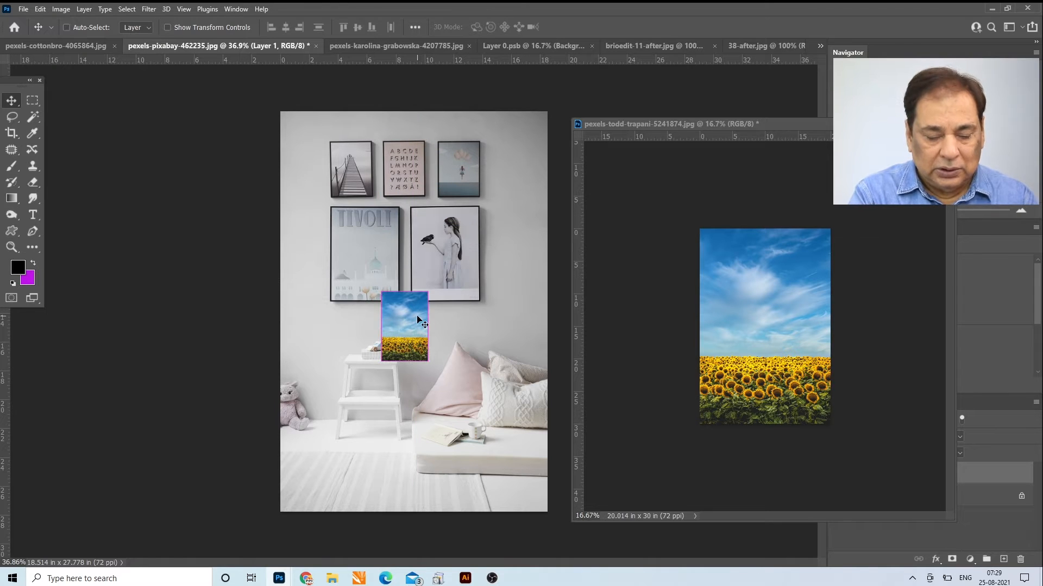
Scale the shrunken sunflower layer back up to about 449% and position it over the middle of the room photo
{"action": "key", "text": "ctrl+t"}
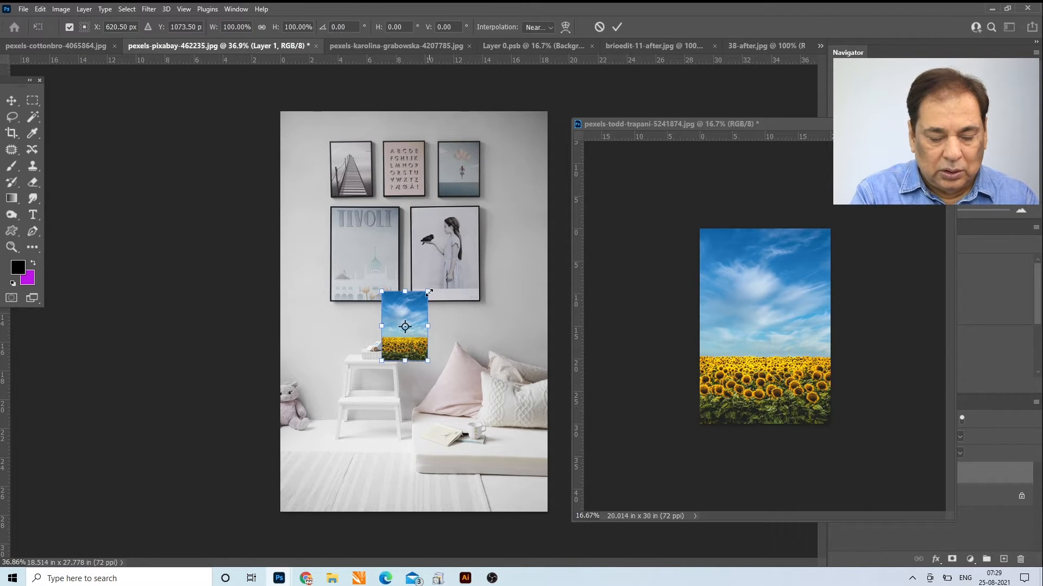
{"action": "left_click_drag", "start_coordinate": [429, 289], "coordinate": [516, 171]}
{"action": "left_click_drag", "start_coordinate": [475, 218], "coordinate": [487, 174]}
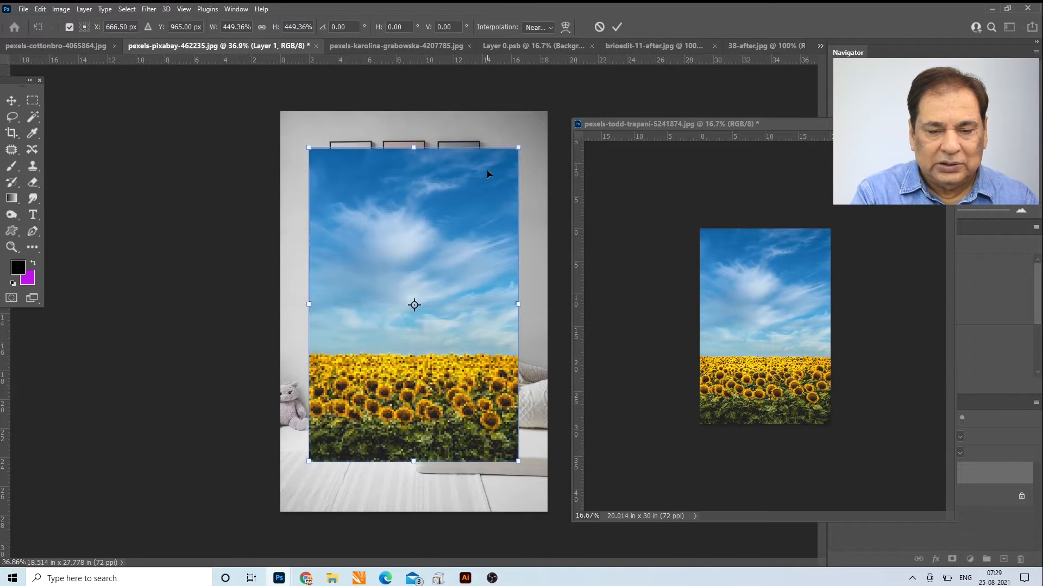
{"action": "key", "text": "Return"}
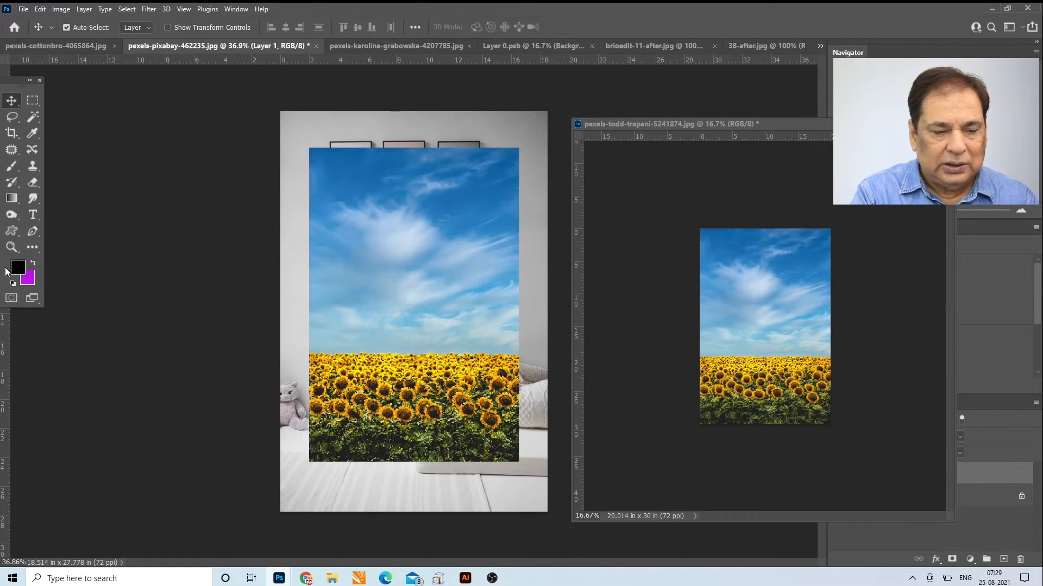
Examine the enlarged sunflowers' pixel quality up close, and undo the sunflower layer's placement in the room photo
{"action": "left_click", "coordinate": [10, 250]}
{"action": "left_click_drag", "start_coordinate": [365, 423], "coordinate": [408, 372]}
{"action": "double_click", "coordinate": [408, 372]}
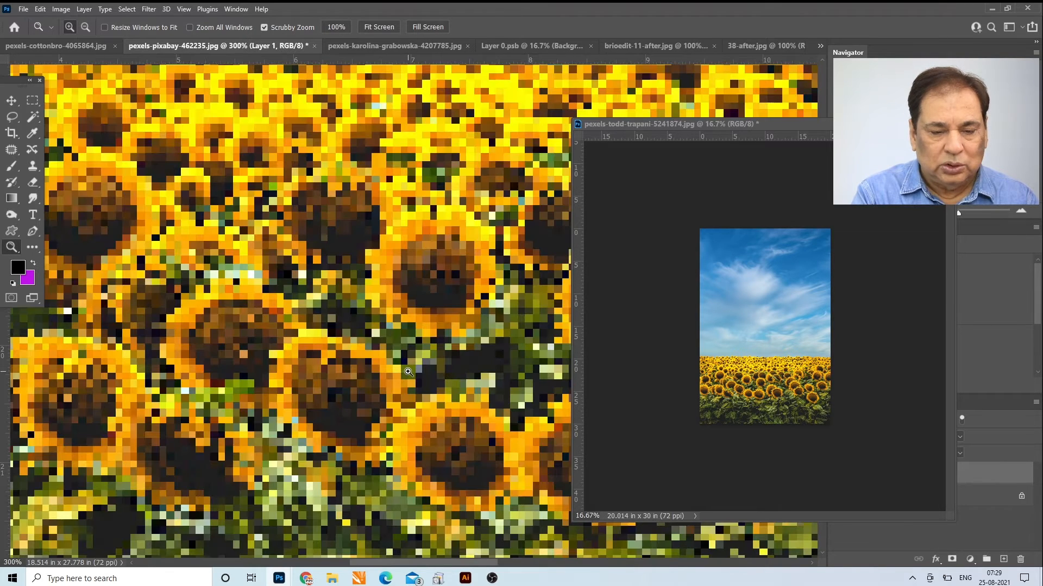
{"action": "left_click_drag", "start_coordinate": [383, 331], "coordinate": [260, 235]}
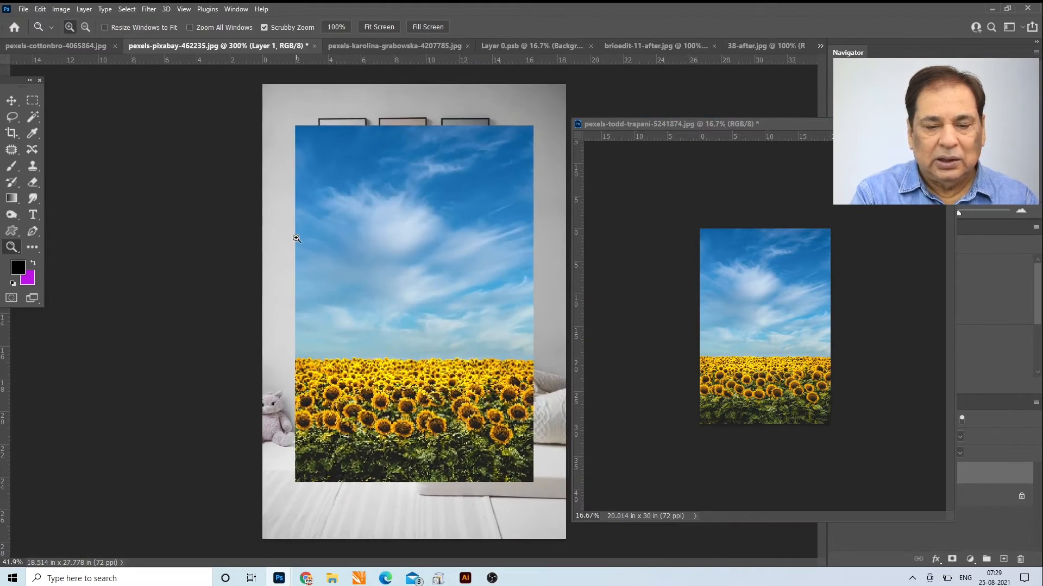
{"action": "left_click", "coordinate": [12, 101]}
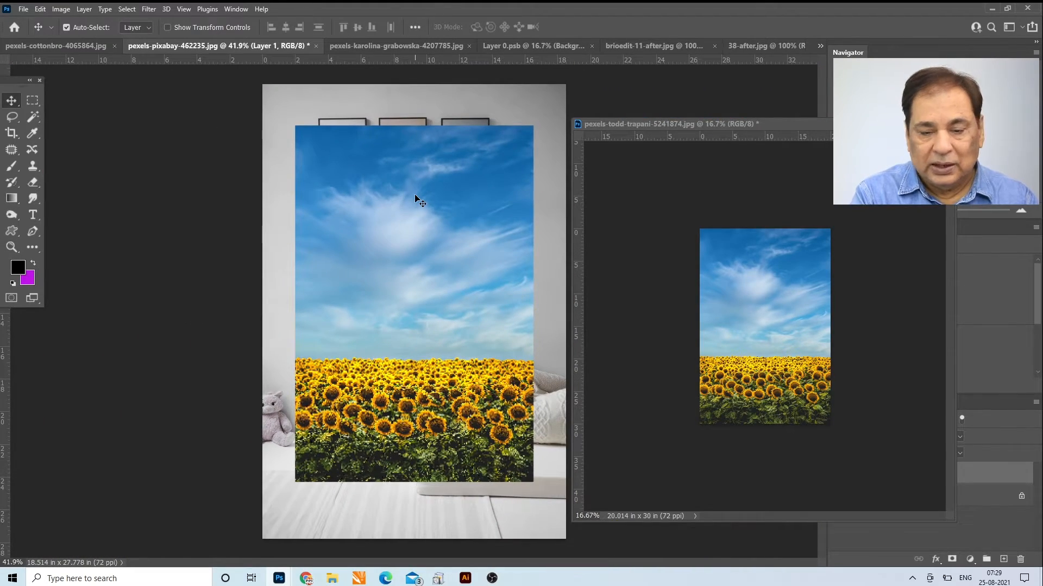
{"action": "key", "text": "ctrl+z"}
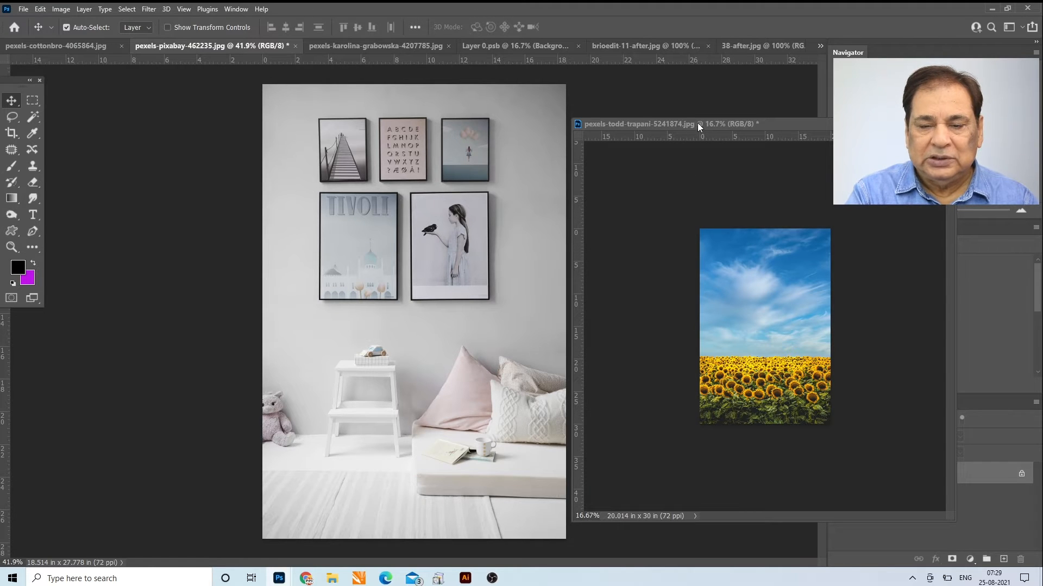
Convert the Background layer of the sunflower photo to a smart object
{"action": "left_click_drag", "start_coordinate": [698, 123], "coordinate": [640, 115]}
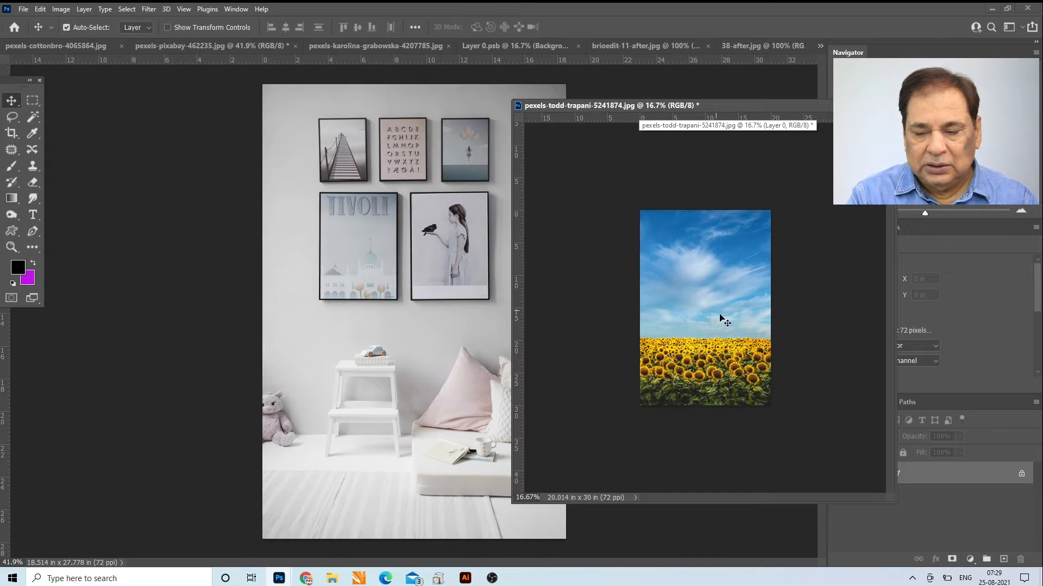
{"action": "left_click_drag", "start_coordinate": [734, 110], "coordinate": [615, 107]}
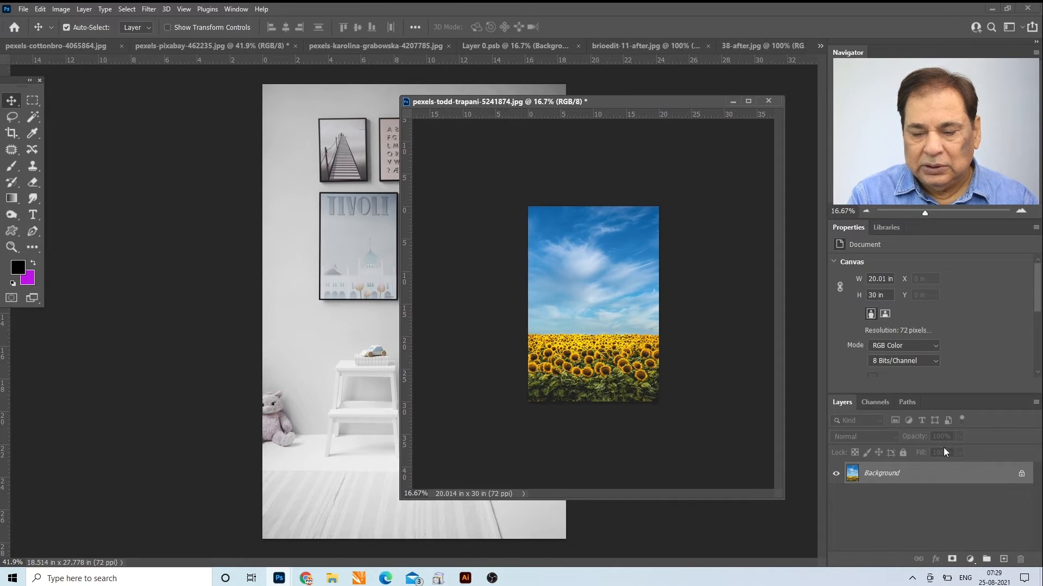
{"action": "right_click", "coordinate": [937, 473]}
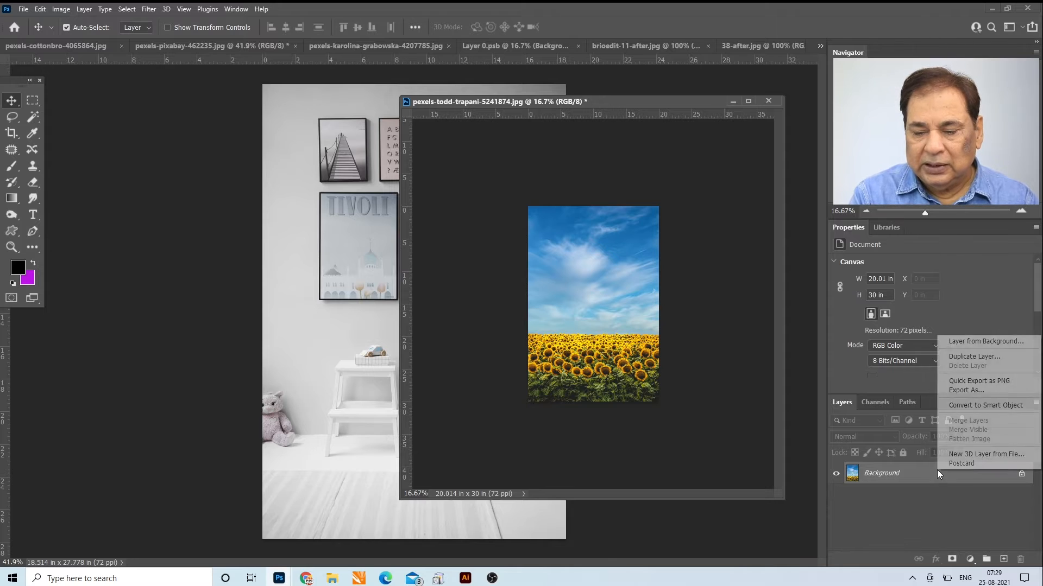
{"action": "left_click", "coordinate": [954, 408]}
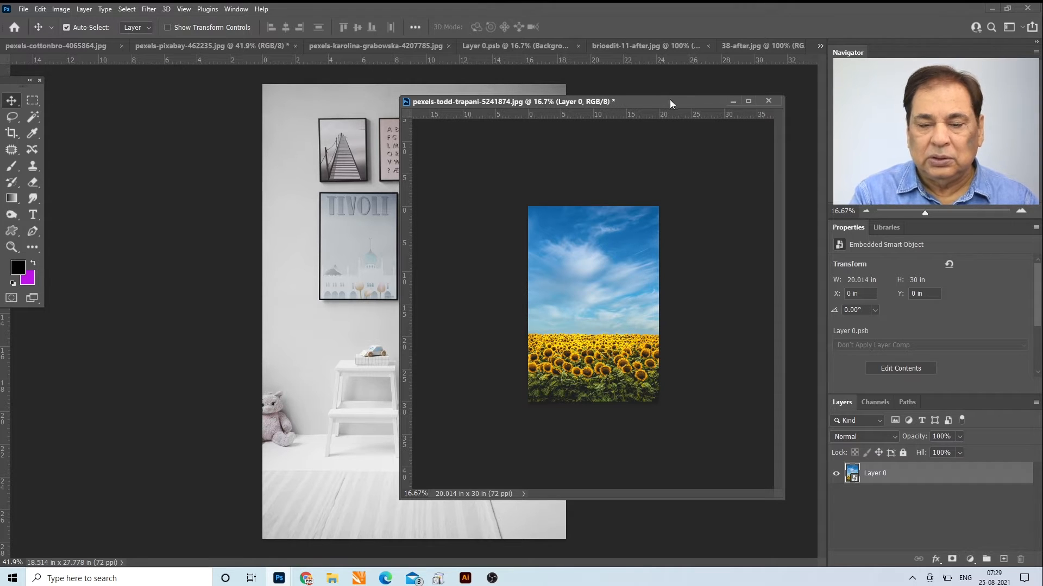
Copy the sunflower smart object into the room photo and position it toward the lower right
{"action": "left_click_drag", "start_coordinate": [669, 99], "coordinate": [835, 104]}
{"action": "left_click_drag", "start_coordinate": [702, 273], "coordinate": [335, 239]}
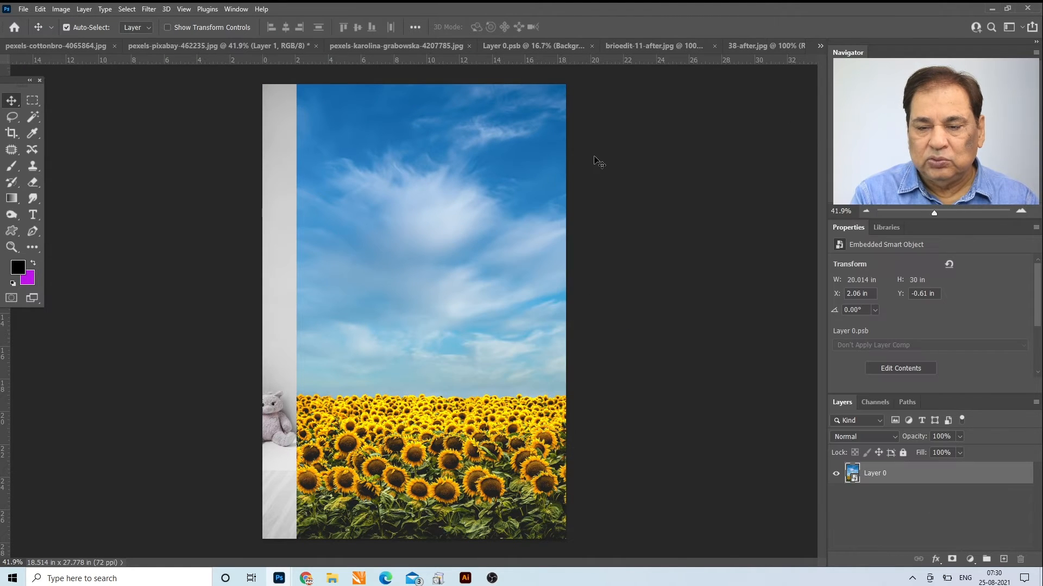
{"action": "left_click_drag", "start_coordinate": [475, 203], "coordinate": [480, 247]}
Scale the sunflower smart object down proportionally to about 9% and apply the transform
{"action": "key", "text": "ctrl+t"}
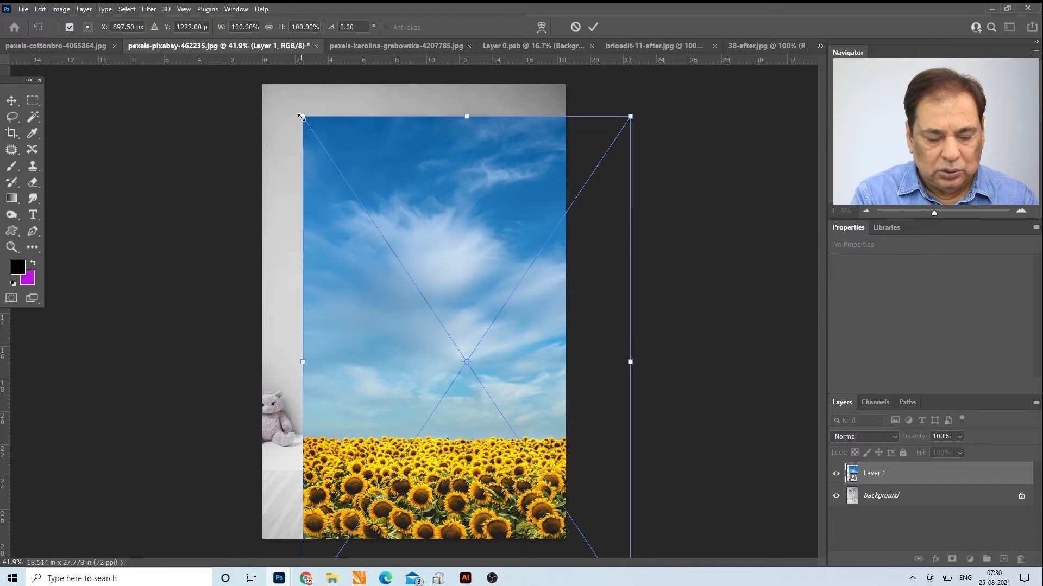
{"action": "left_click_drag", "start_coordinate": [302, 116], "coordinate": [463, 333]}
{"action": "key", "text": "Return"}
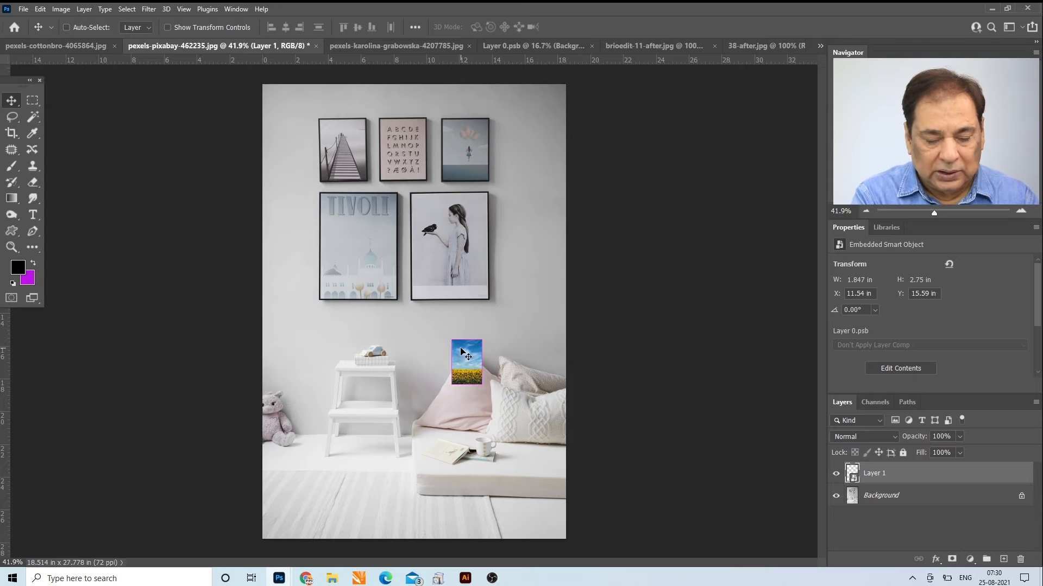
Scale the sunflower smart object back up to about 79% and position it over the middle of the room photo
{"action": "key", "text": "ctrl+t"}
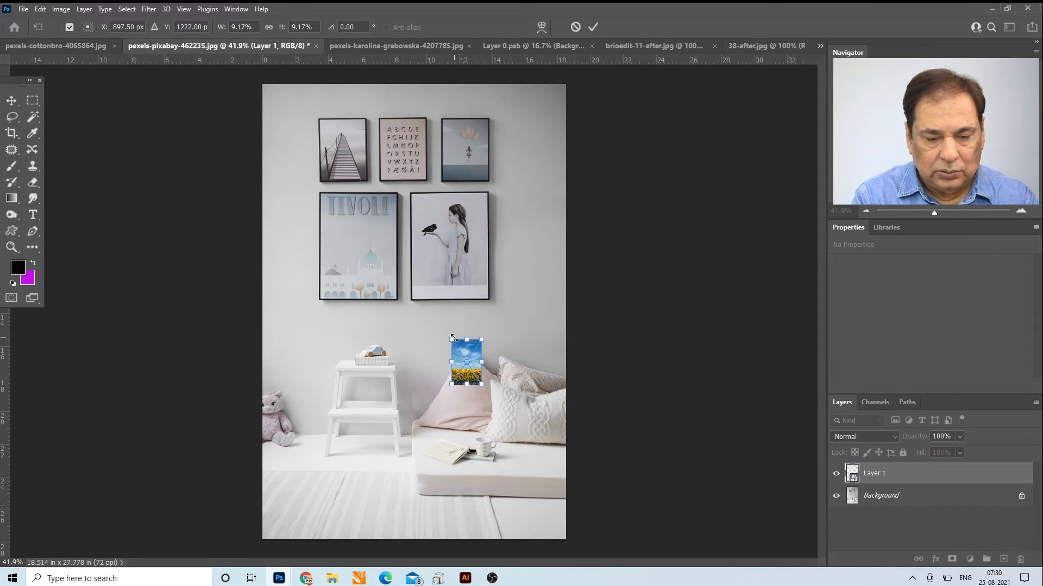
{"action": "left_click_drag", "start_coordinate": [452, 337], "coordinate": [271, 202]}
{"action": "left_click_drag", "start_coordinate": [433, 269], "coordinate": [393, 219]}
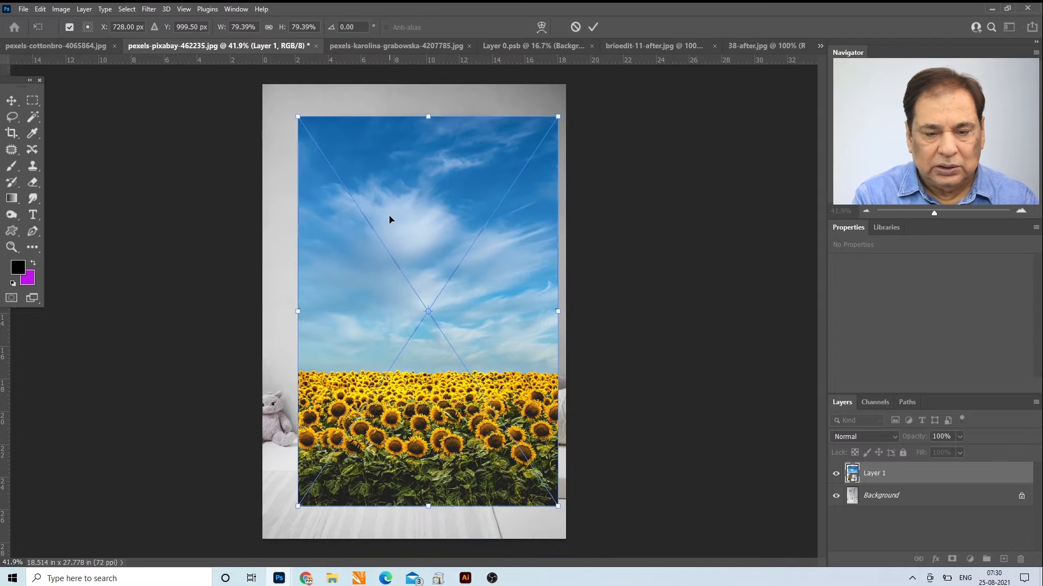
{"action": "key", "text": "Return"}
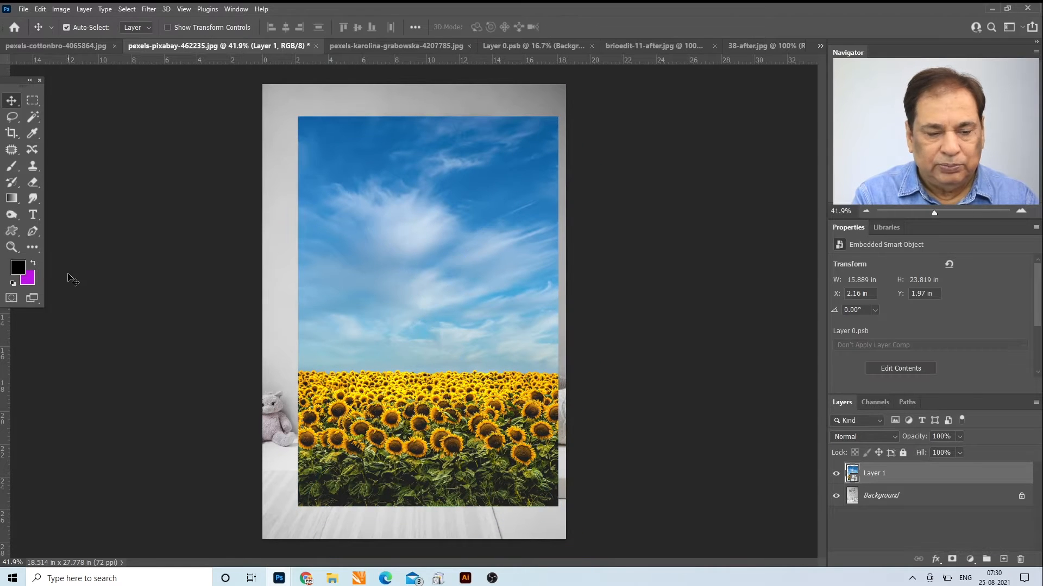
Examine the sharpness of the rescaled smart object's sunflowers at 300% and return to viewing the whole image
{"action": "left_click", "coordinate": [12, 247]}
{"action": "left_click", "coordinate": [424, 457]}
{"action": "left_click_drag", "start_coordinate": [425, 458], "coordinate": [413, 437]}
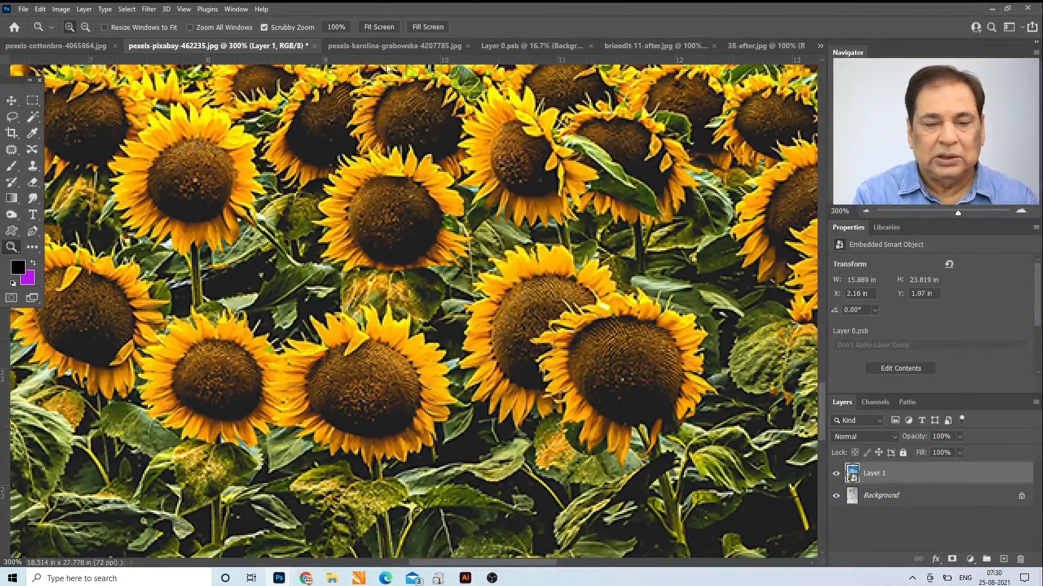
{"action": "left_click", "coordinate": [379, 27]}
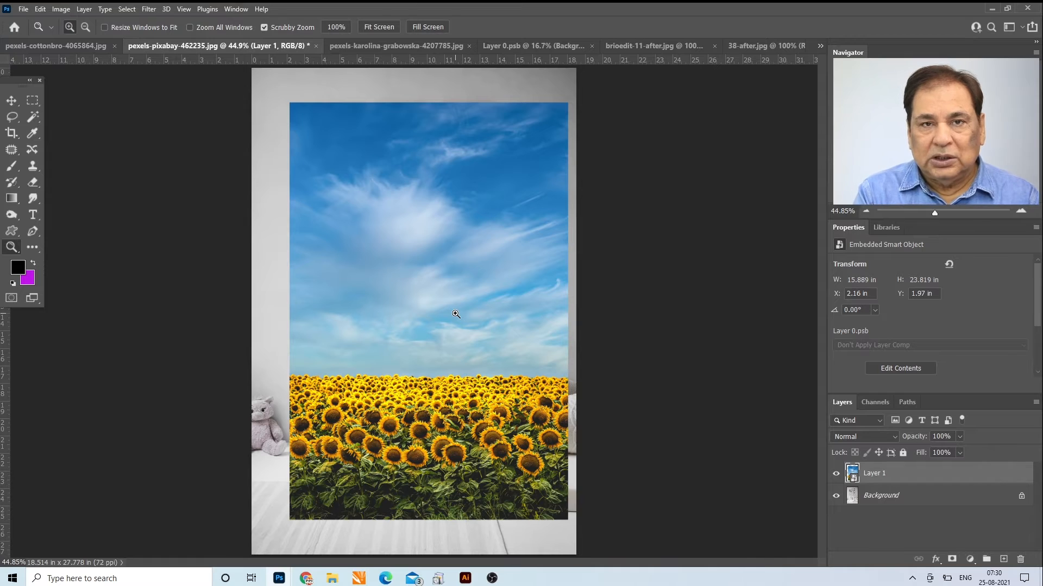
{"action": "left_click", "coordinate": [412, 348]}
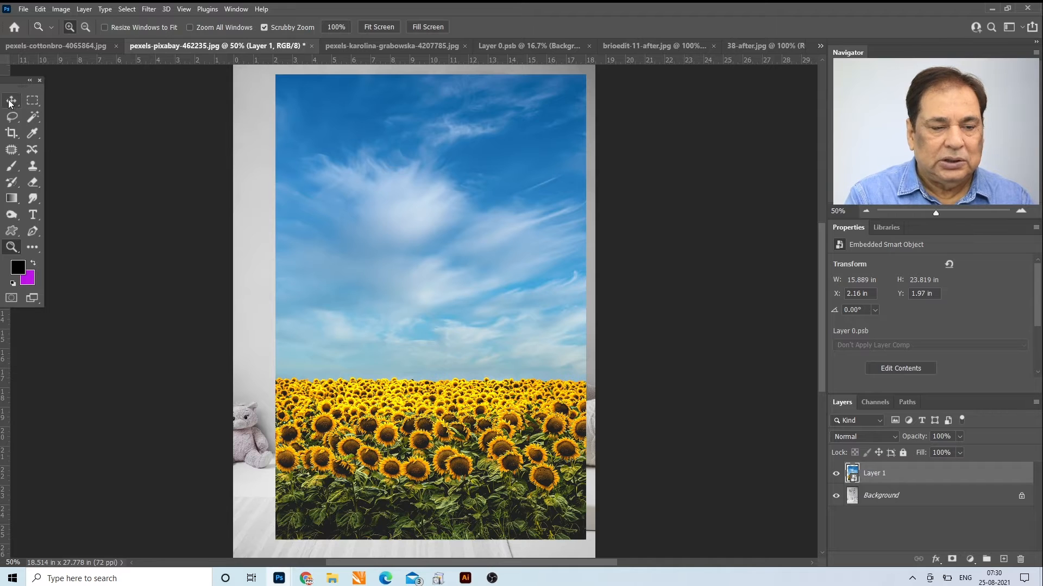
Fit the sunflower smart object over the TIVOLI poster inside its frame, scaling it to about 23% width and 22% height
{"action": "left_click", "coordinate": [12, 101]}
{"action": "left_click_drag", "start_coordinate": [284, 98], "coordinate": [258, 215]}
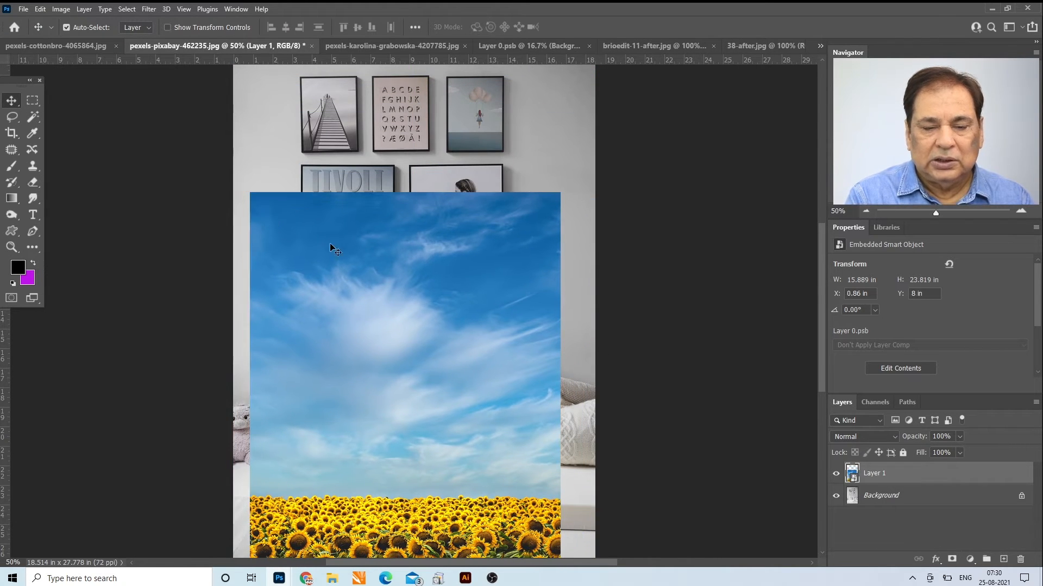
{"action": "left_click_drag", "start_coordinate": [405, 309], "coordinate": [491, 331]}
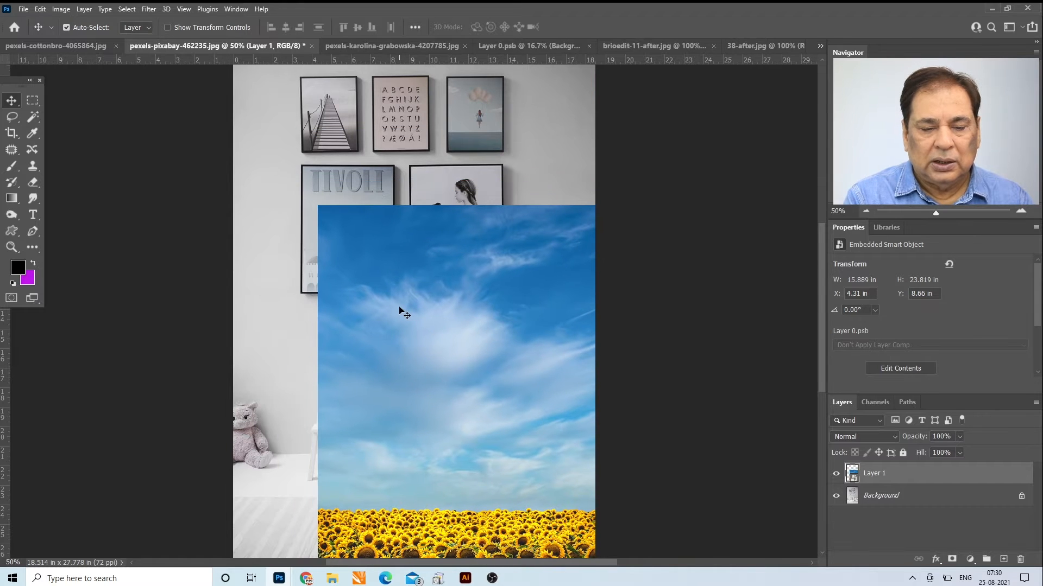
{"action": "left_click_drag", "start_coordinate": [400, 254], "coordinate": [354, 187]}
{"action": "key", "text": "ctrl+t"}
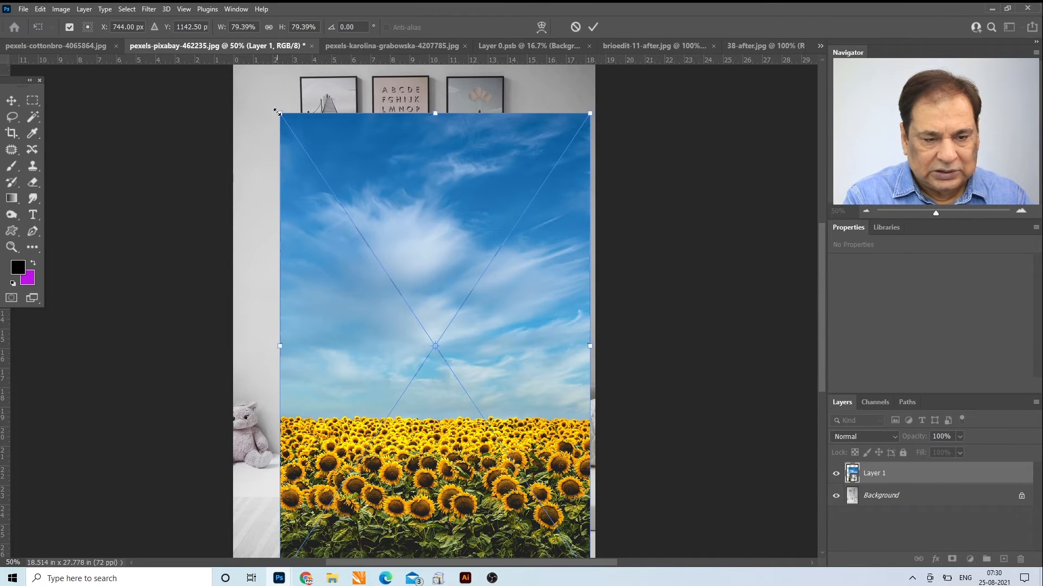
{"action": "left_click_drag", "start_coordinate": [277, 112], "coordinate": [328, 180]}
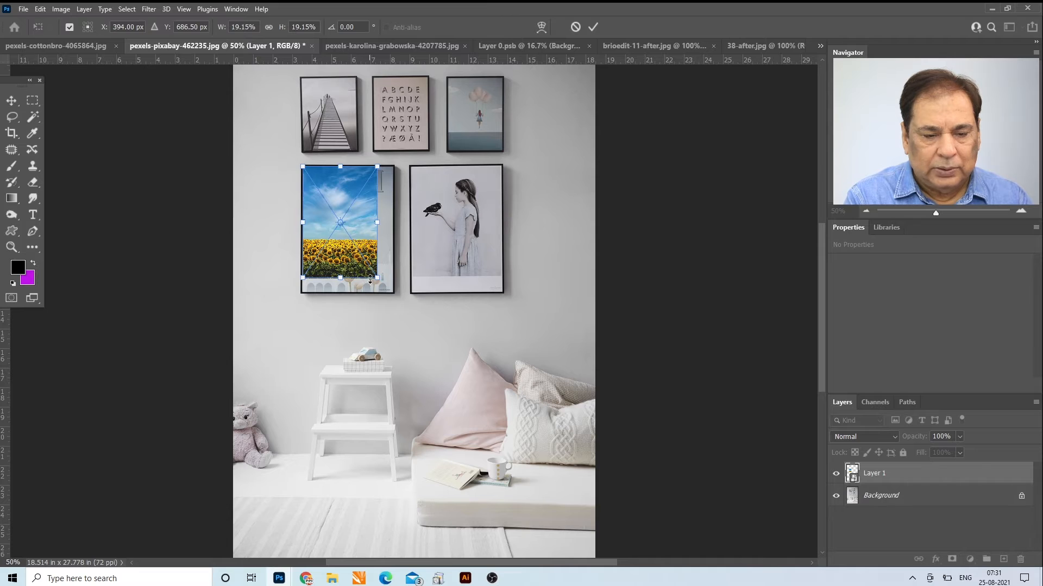
{"action": "left_click_drag", "start_coordinate": [377, 278], "coordinate": [392, 295]}
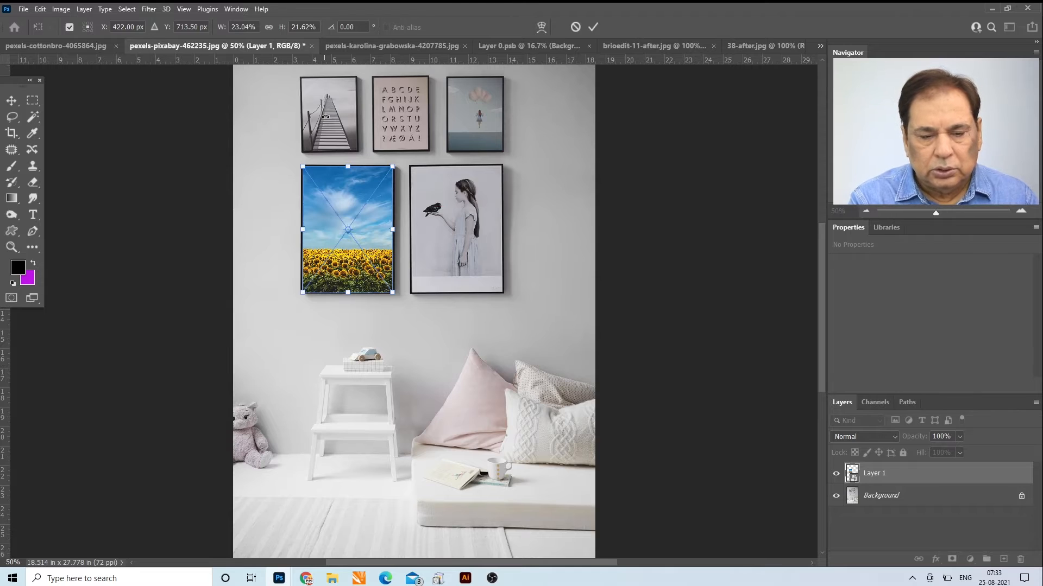
Distort the sunflower smart object's four corners to match the inner edges of the black poster frame and apply the transform
{"action": "right_click", "coordinate": [316, 190]}
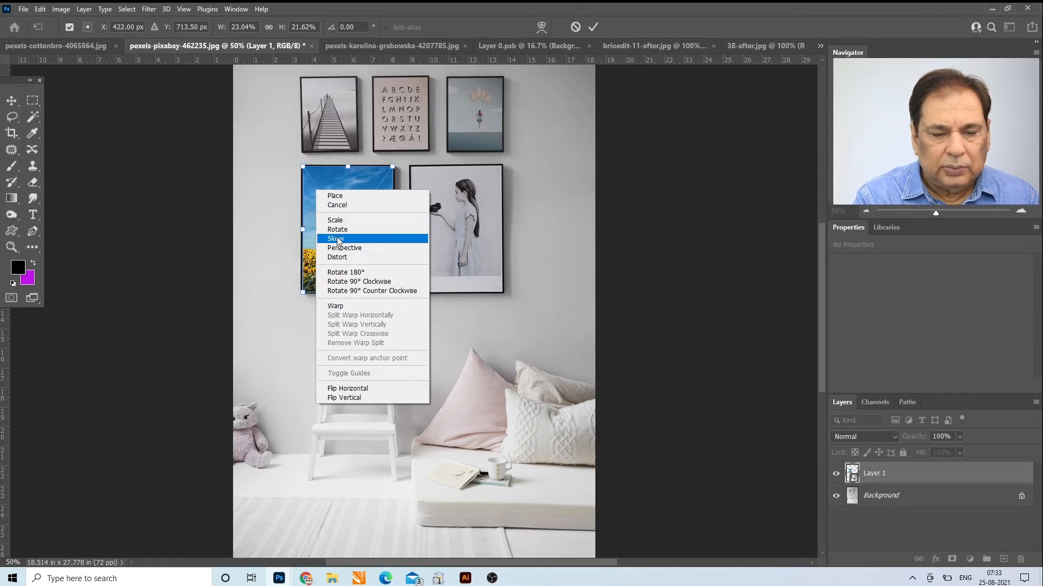
{"action": "left_click", "coordinate": [347, 257]}
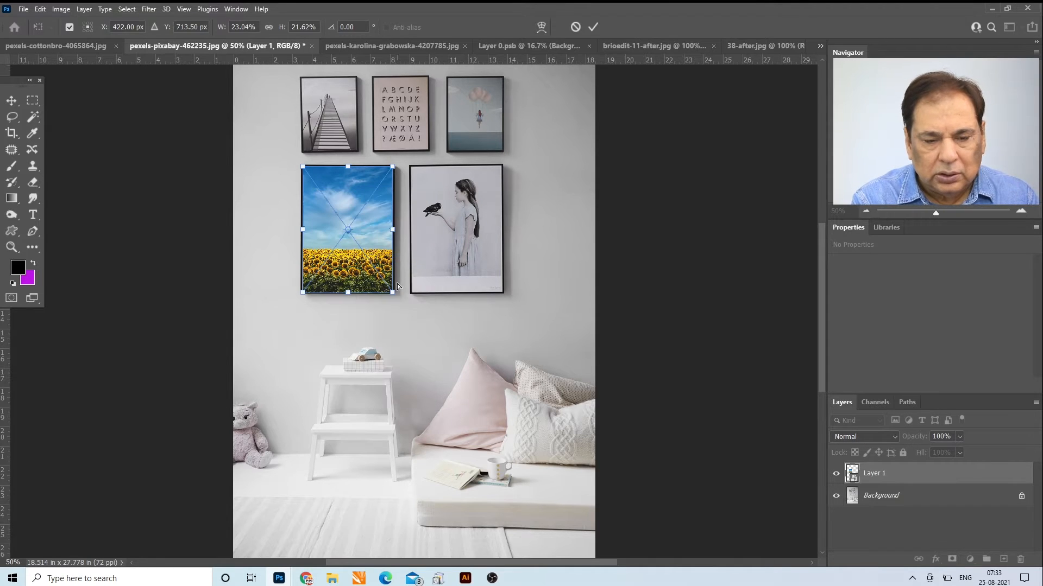
{"action": "left_click_drag", "start_coordinate": [394, 294], "coordinate": [393, 292]}
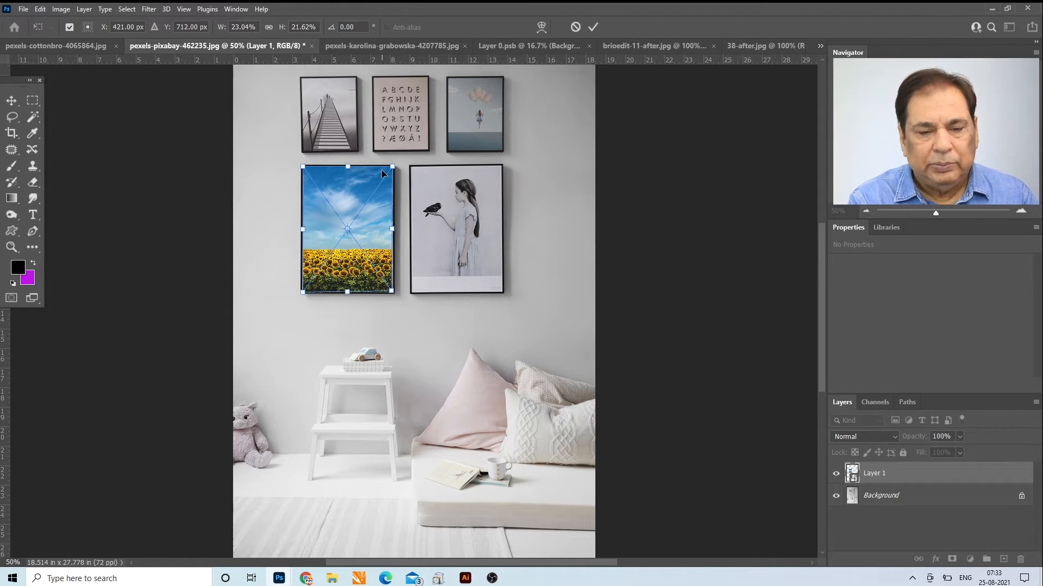
{"action": "left_click_drag", "start_coordinate": [394, 169], "coordinate": [393, 170]}
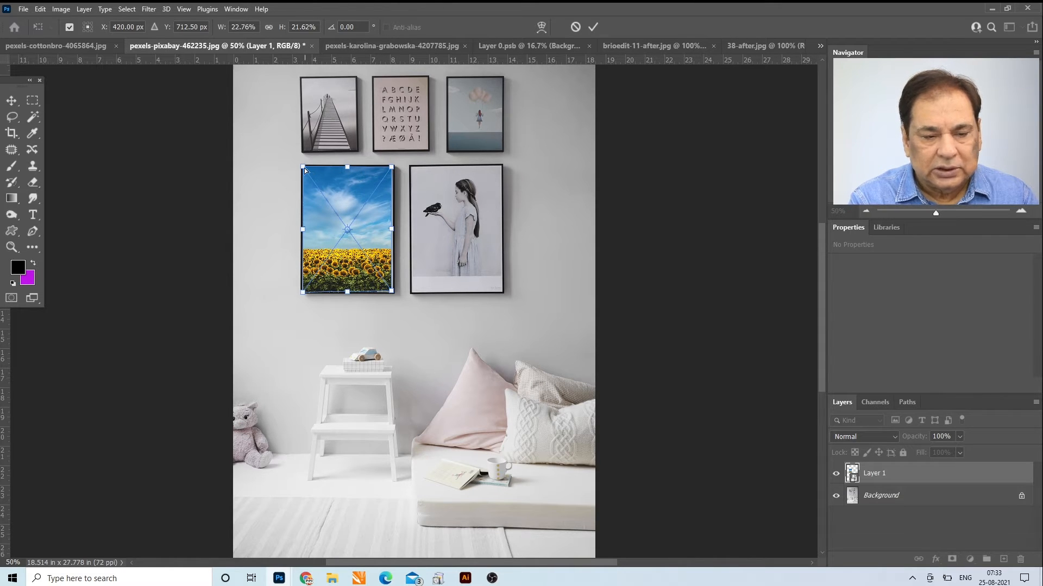
{"action": "left_click_drag", "start_coordinate": [304, 169], "coordinate": [304, 167]}
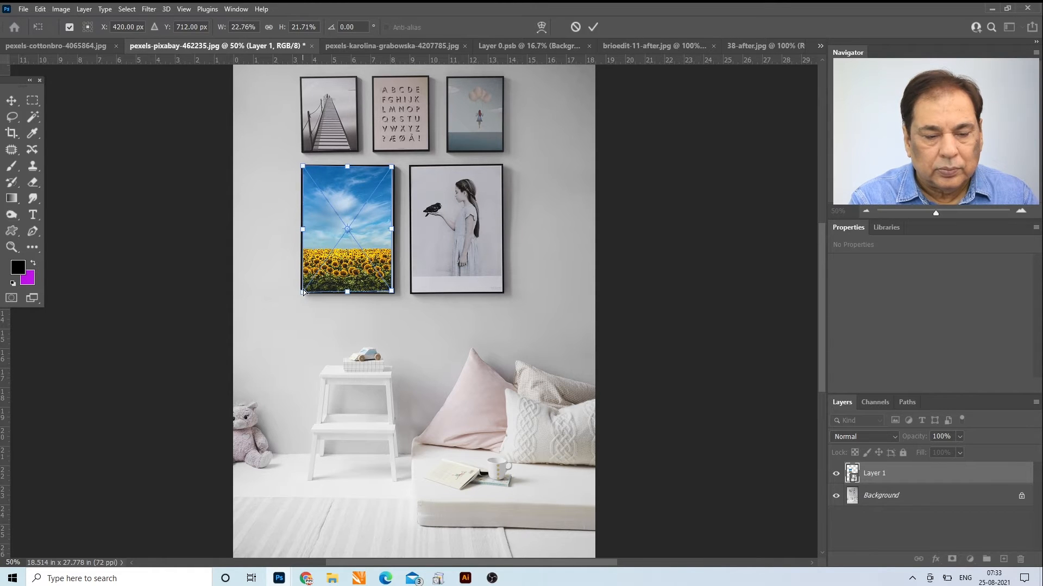
{"action": "left_click_drag", "start_coordinate": [303, 292], "coordinate": [303, 292]}
{"action": "key", "text": "Return"}
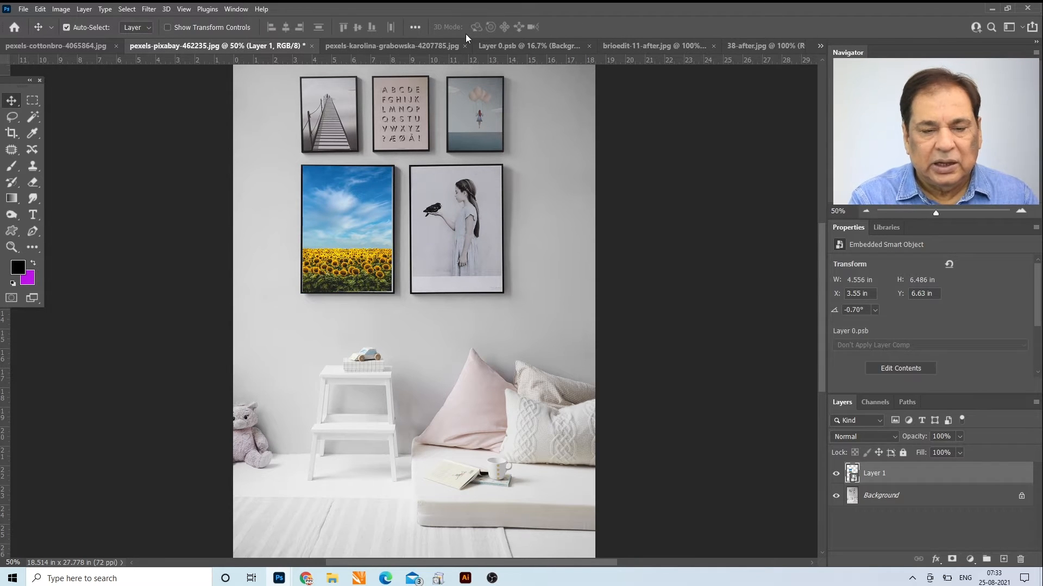
{"action": "left_click", "coordinate": [369, 44]}
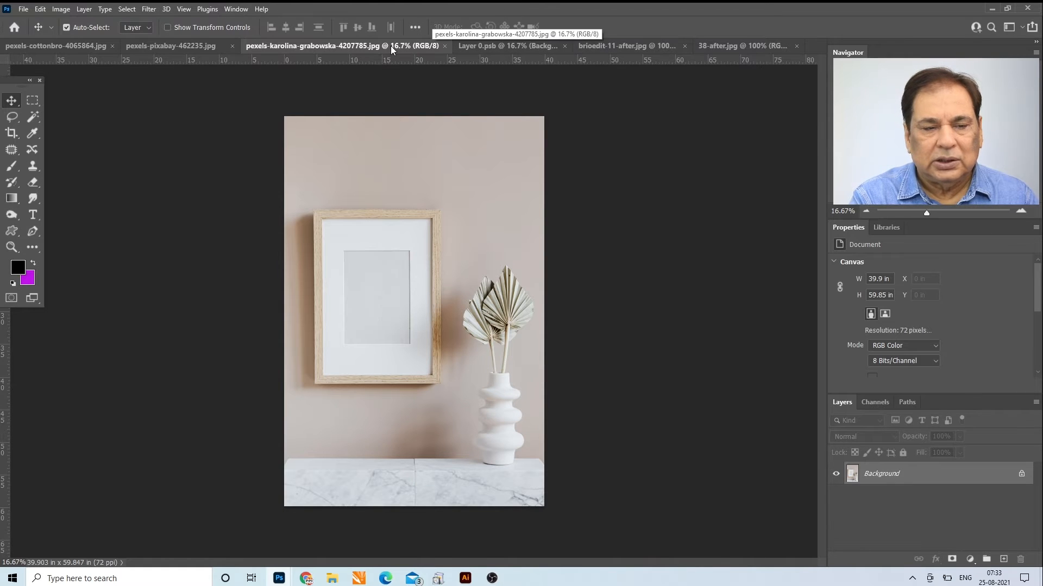
{"action": "left_click", "coordinate": [77, 45]}
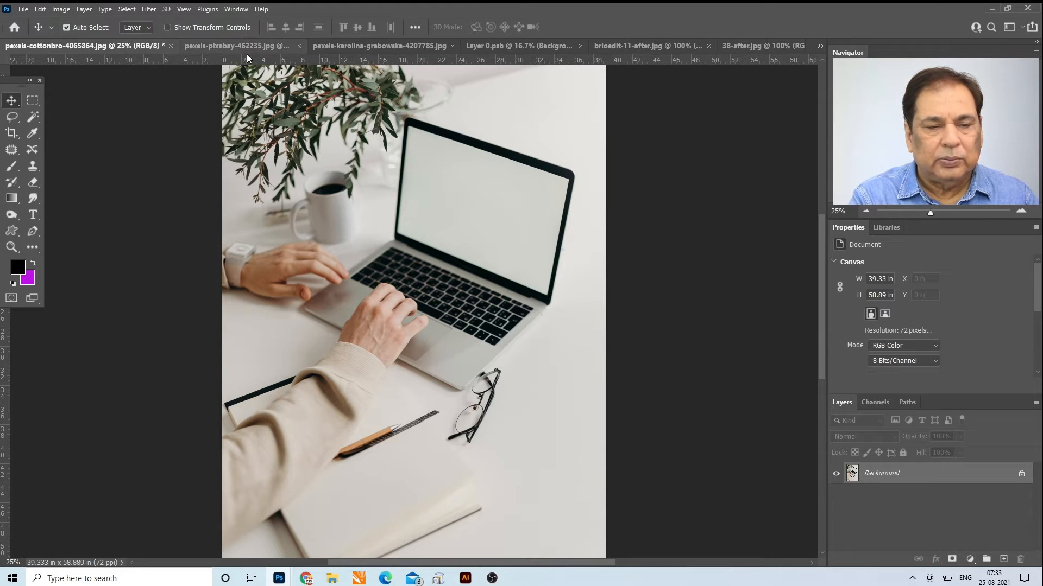
{"action": "left_click", "coordinate": [221, 52]}
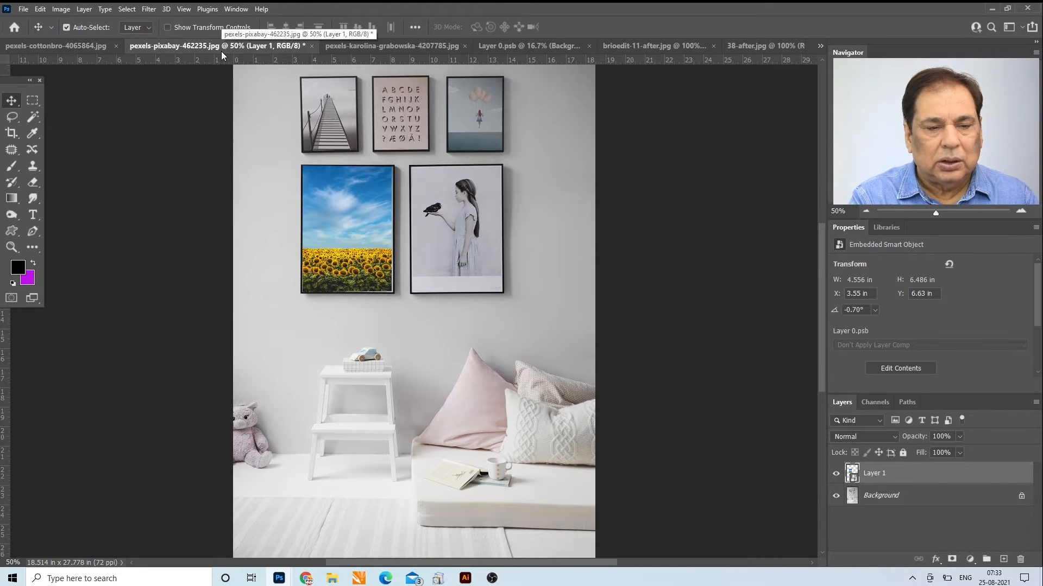
{"action": "left_click", "coordinate": [396, 50]}
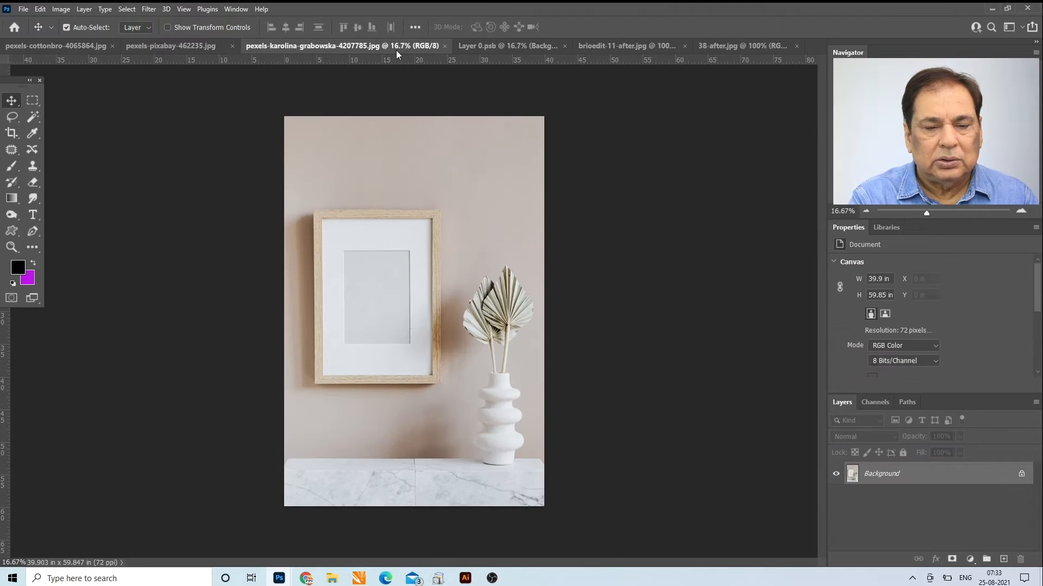
{"action": "left_click", "coordinate": [511, 43]}
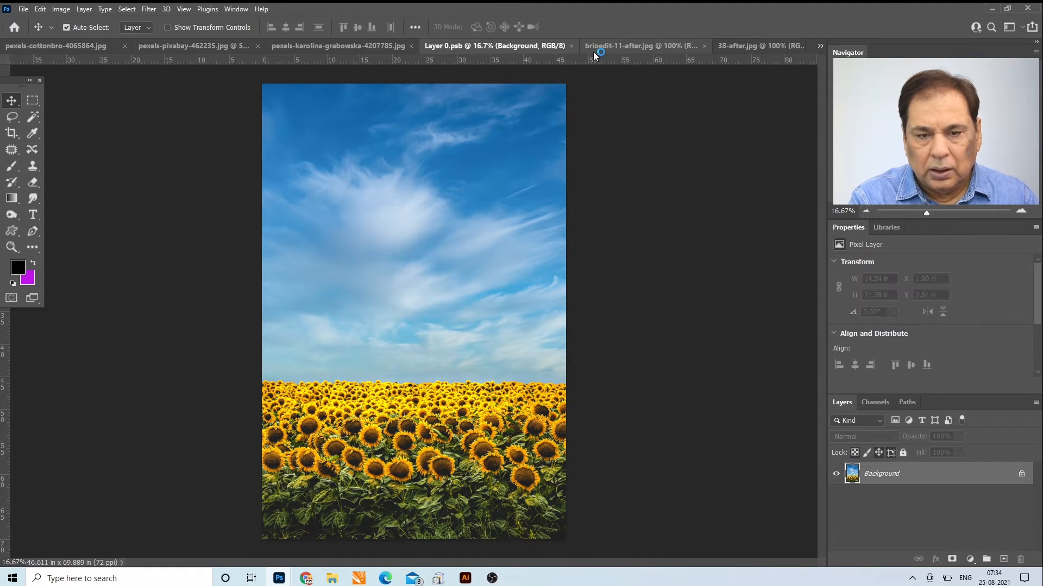
{"action": "left_click", "coordinate": [349, 50]}
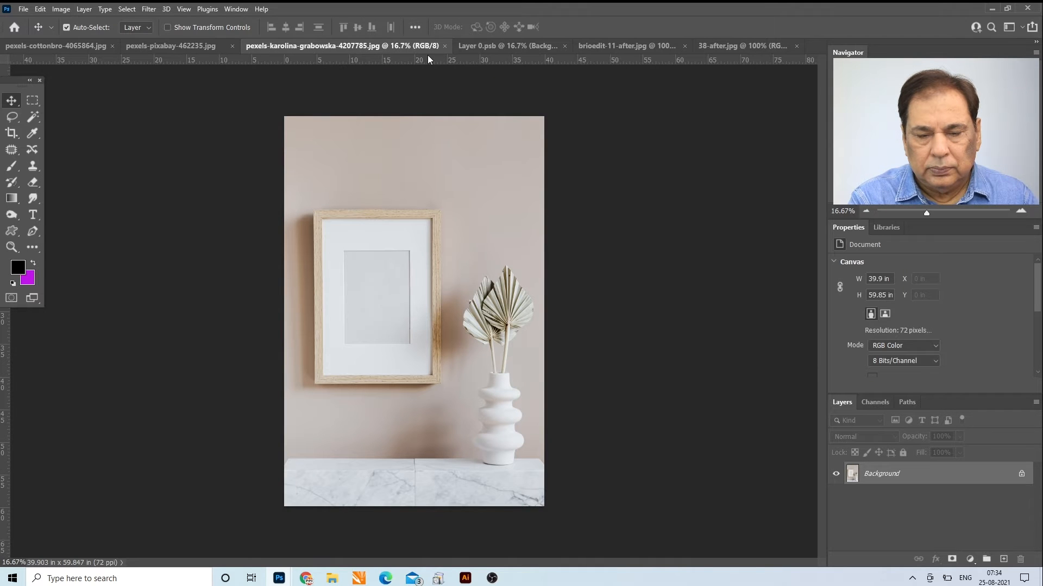
Convert the Background layer of the sunflower document Layer 0.psb to a smart object
{"action": "key", "text": "ctrl+Tab"}
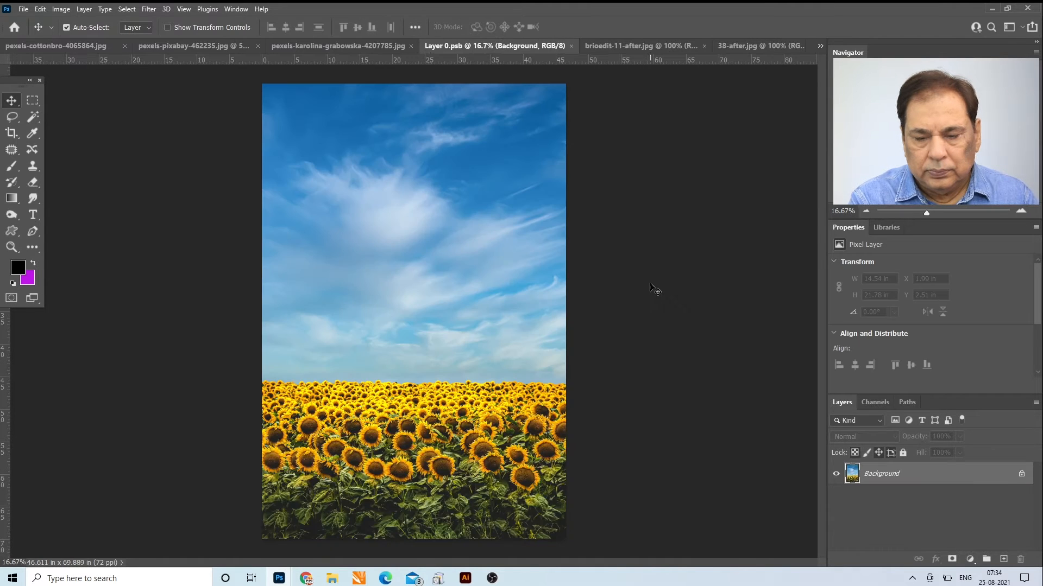
{"action": "right_click", "coordinate": [877, 472]}
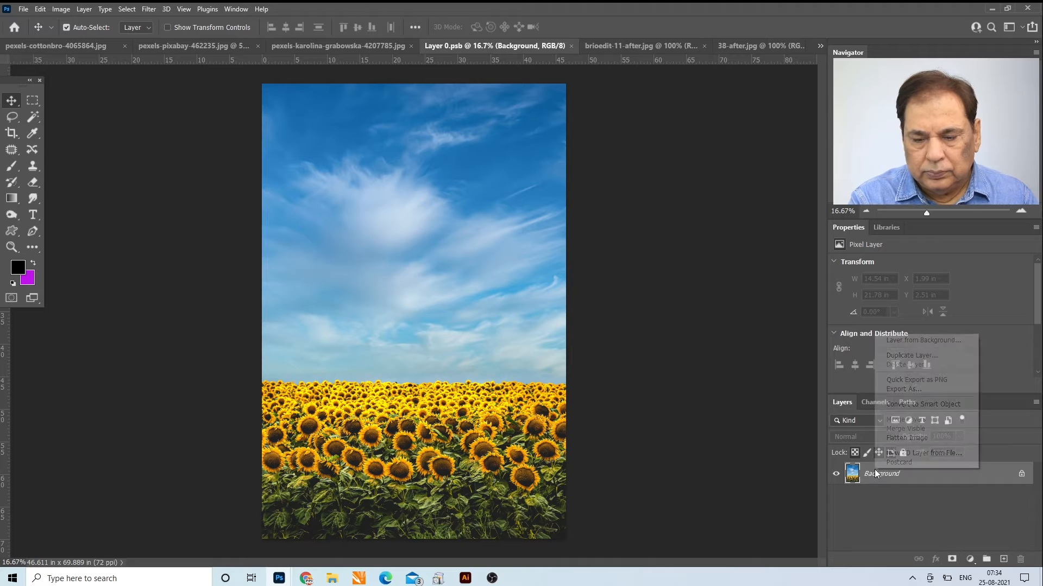
{"action": "left_click", "coordinate": [885, 405]}
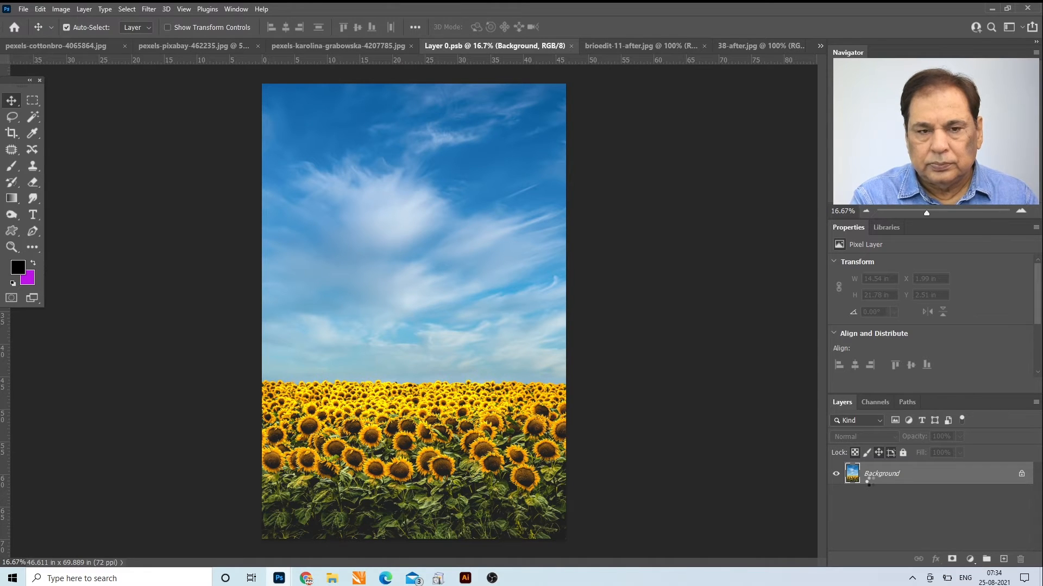
Select a full-width rectangle in Layer 0.psb, from the middle of the sky down to just below the large sunflowers
{"action": "left_click", "coordinate": [34, 101]}
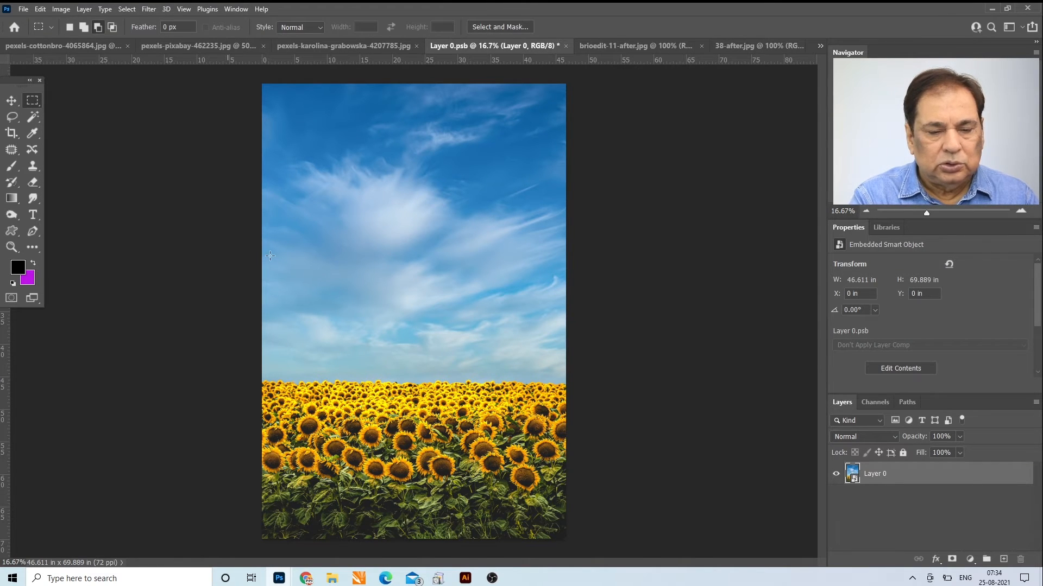
{"action": "left_click", "coordinate": [44, 48]}
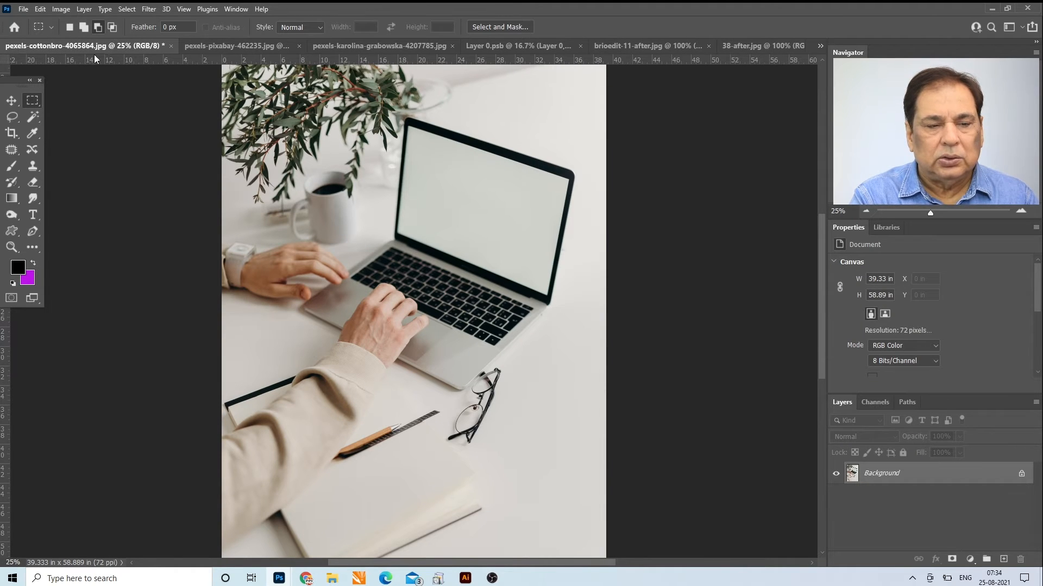
{"action": "left_click", "coordinate": [318, 48]}
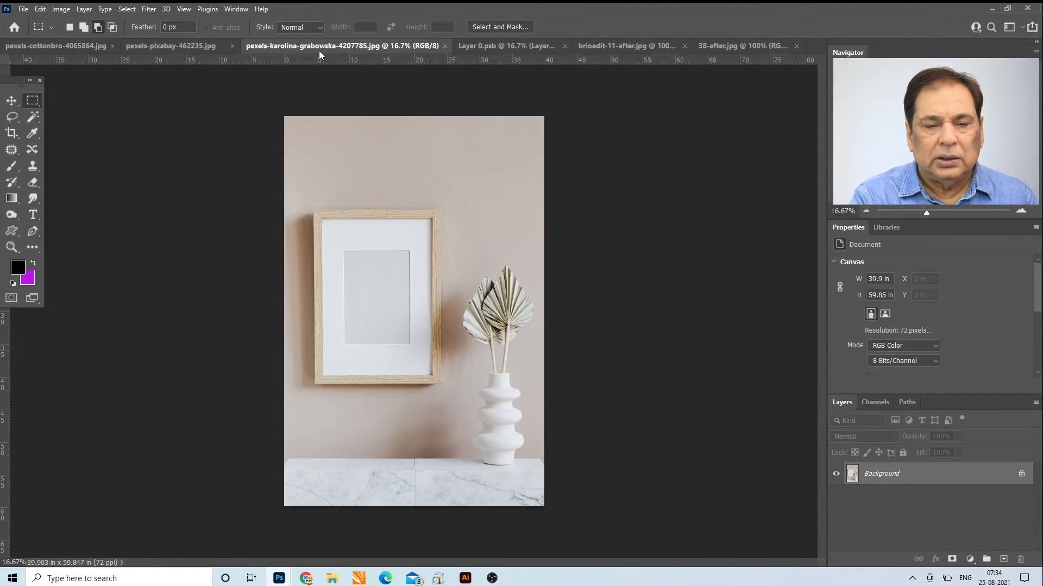
{"action": "left_click", "coordinate": [485, 45]}
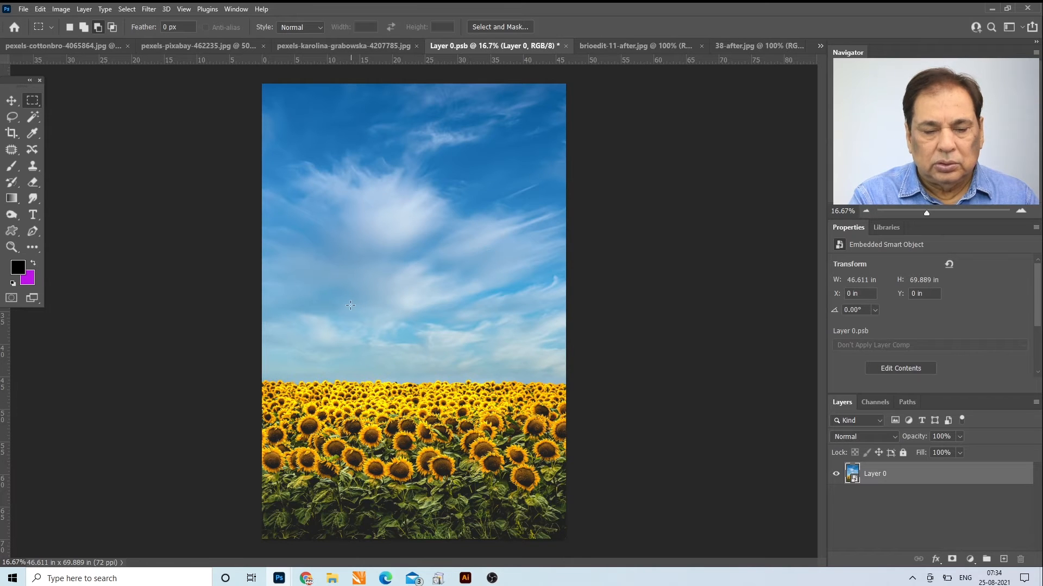
{"action": "left_click_drag", "start_coordinate": [257, 256], "coordinate": [577, 493]}
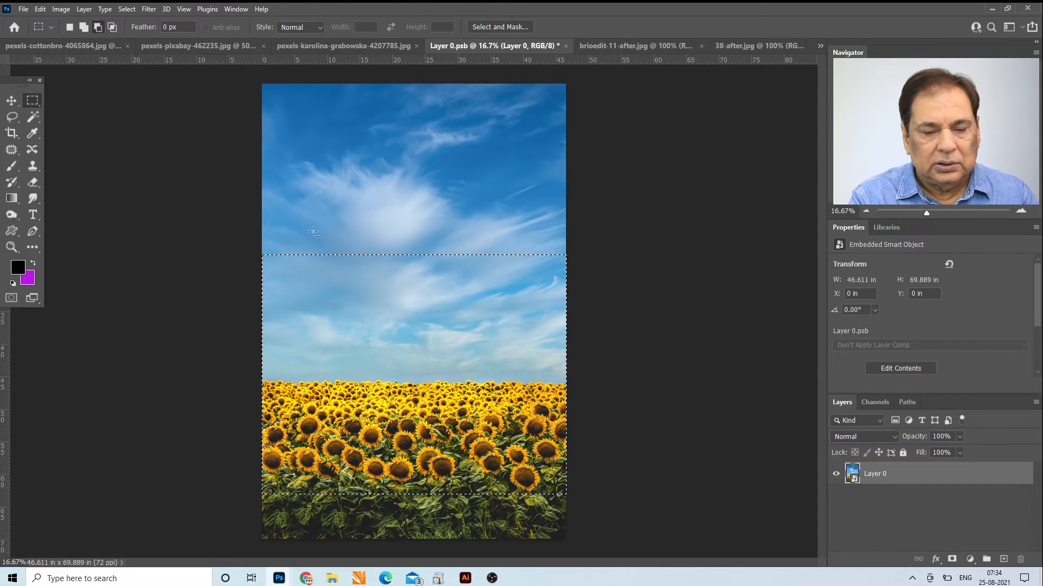
Save the rectangular selection as a new channel named "flowers" in Layer 0.psb and deselect it
{"action": "left_click", "coordinate": [126, 10]}
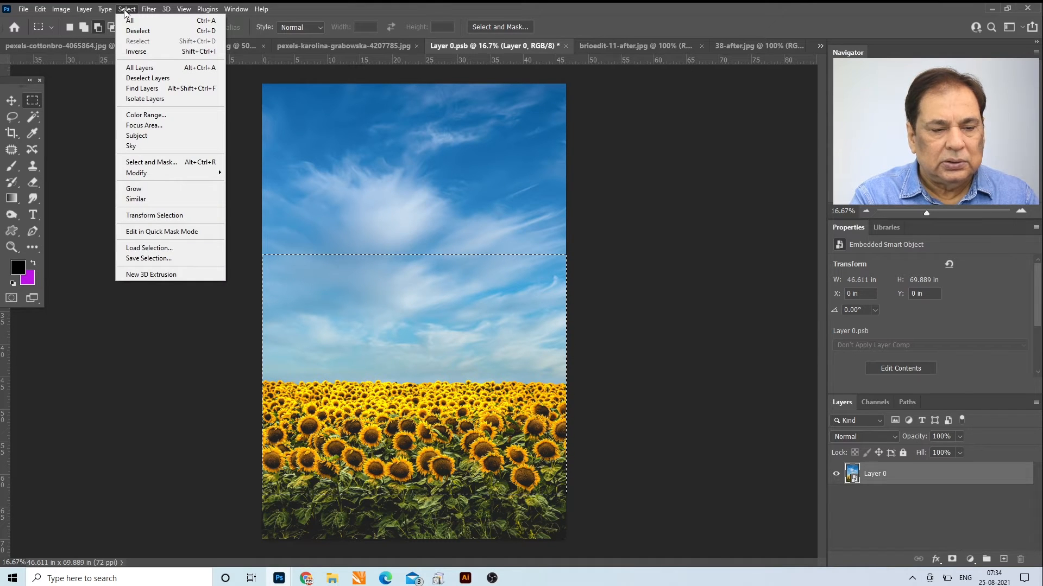
{"action": "left_click", "coordinate": [156, 258]}
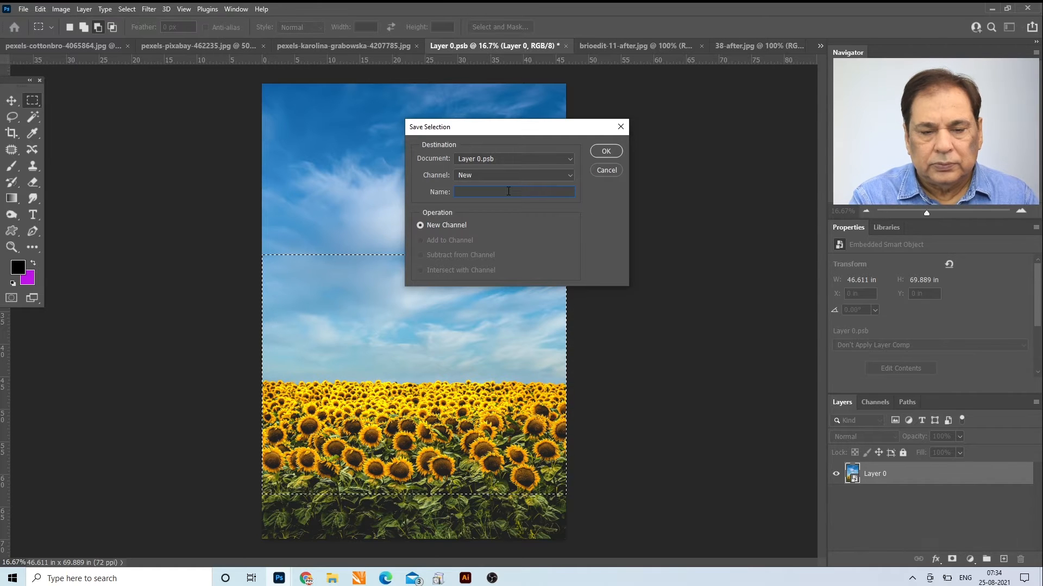
{"action": "type", "text": "fl"}
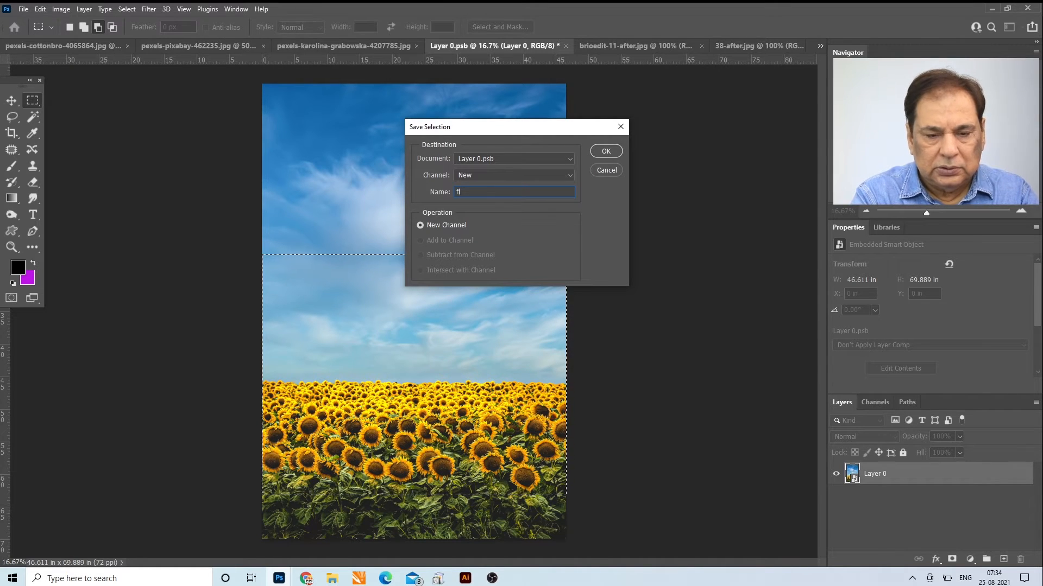
{"action": "type", "text": "owers"}
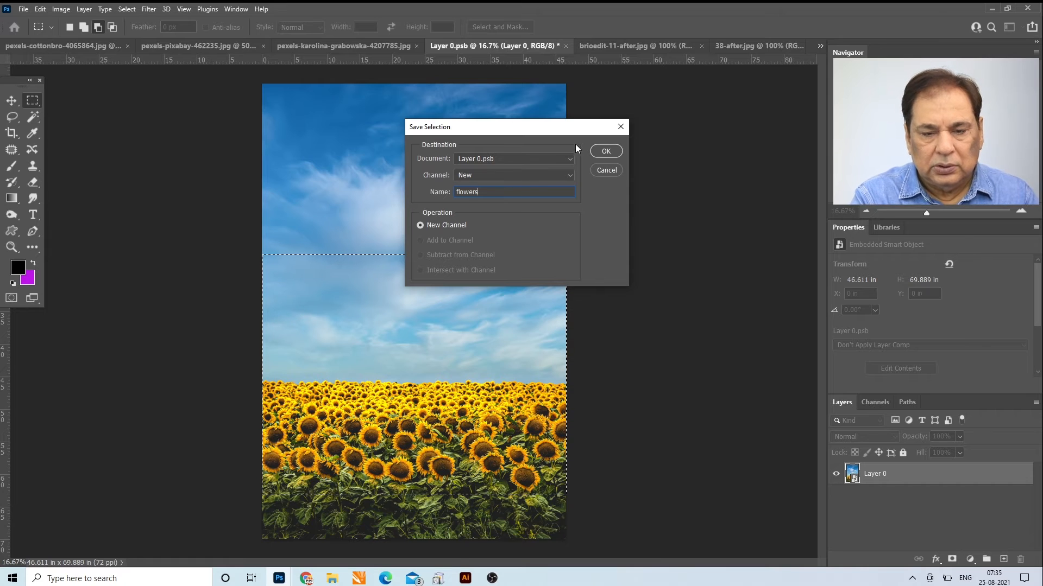
{"action": "left_click", "coordinate": [602, 152]}
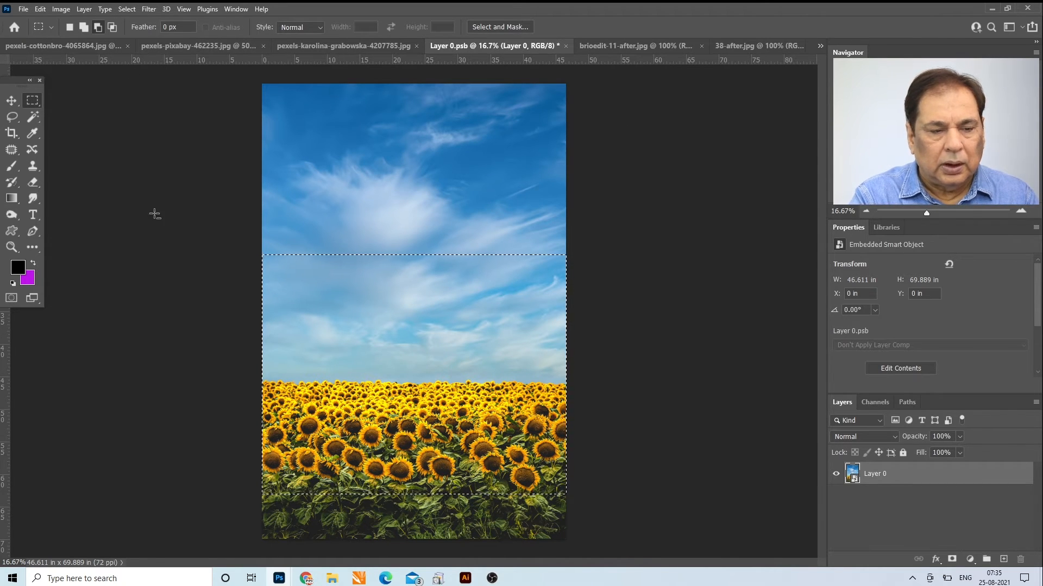
{"action": "key", "text": "ctrl+d"}
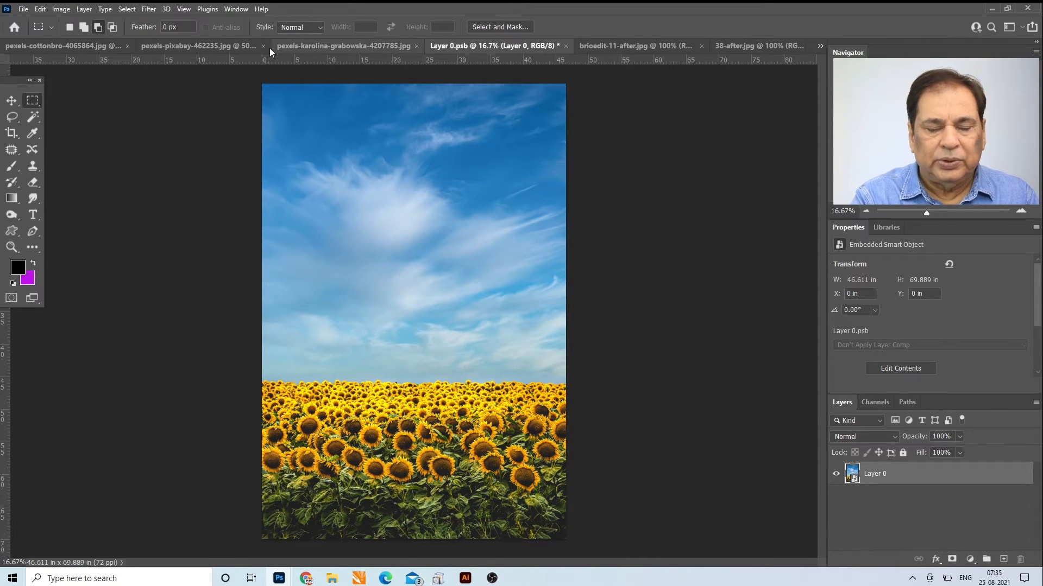
Trace the laptop's blank screen in pexels-cottonbro-4065864.jpg with a closed four-corner Pen path and convert it to a selection
{"action": "left_click", "coordinate": [71, 45]}
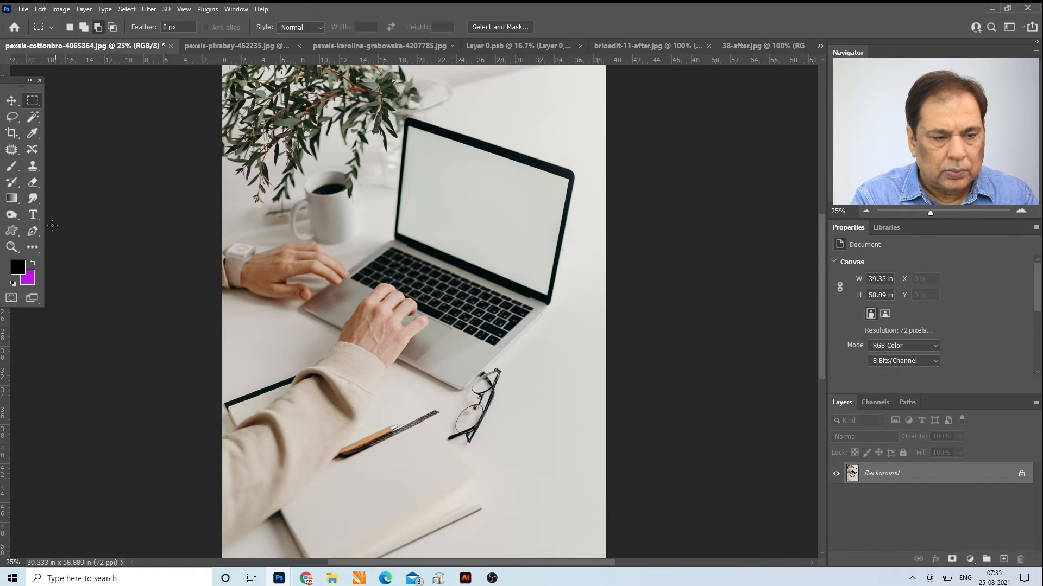
{"action": "left_click", "coordinate": [34, 232]}
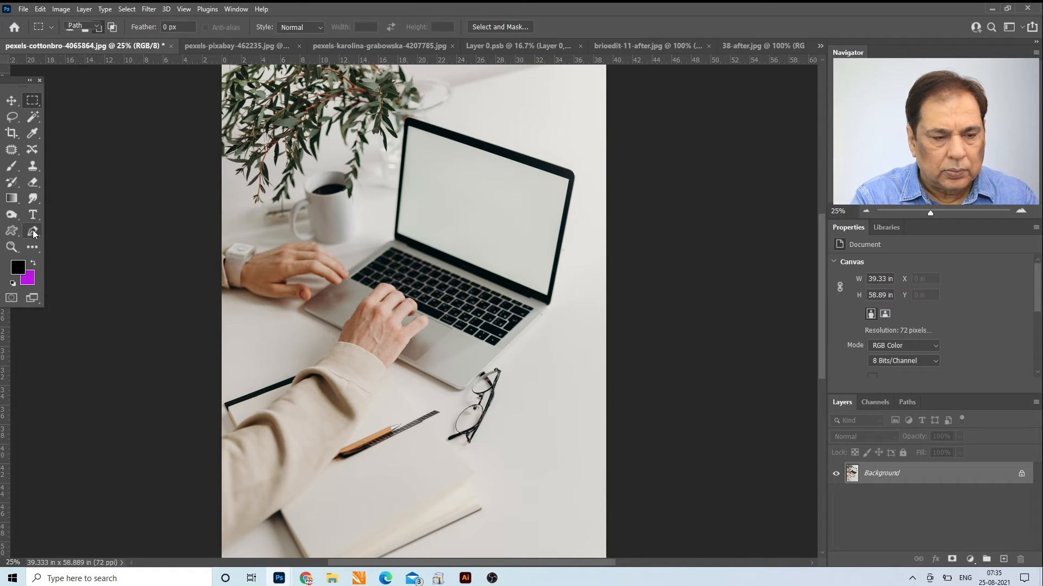
{"action": "left_click", "coordinate": [395, 233]}
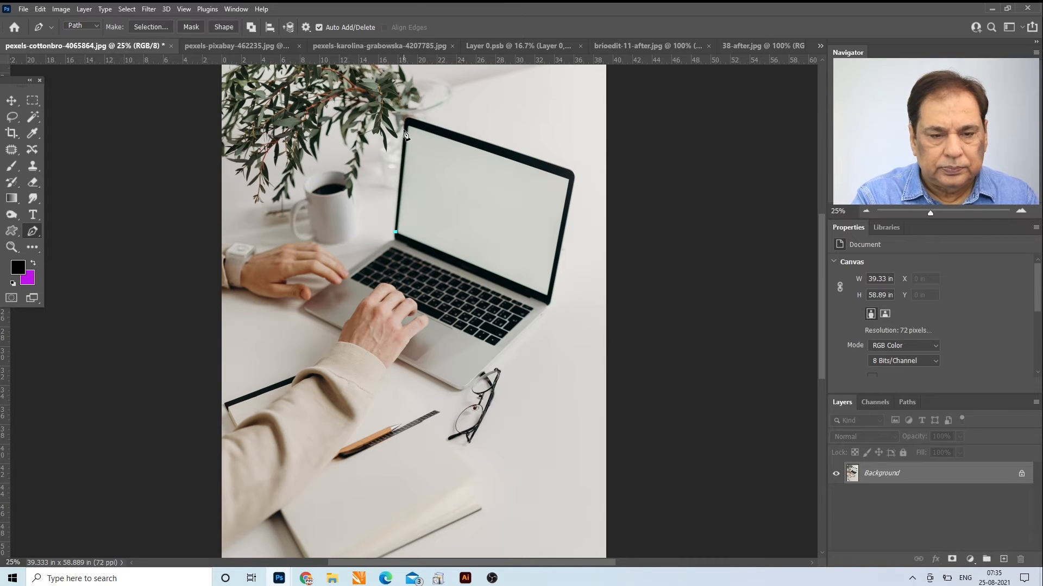
{"action": "left_click", "coordinate": [408, 127]}
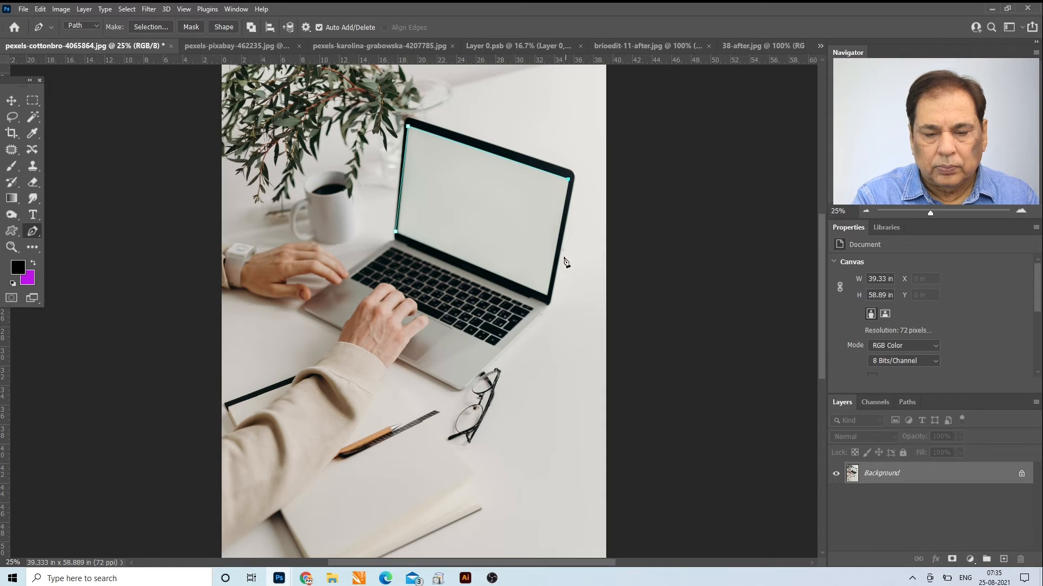
{"action": "left_click", "coordinate": [548, 297]}
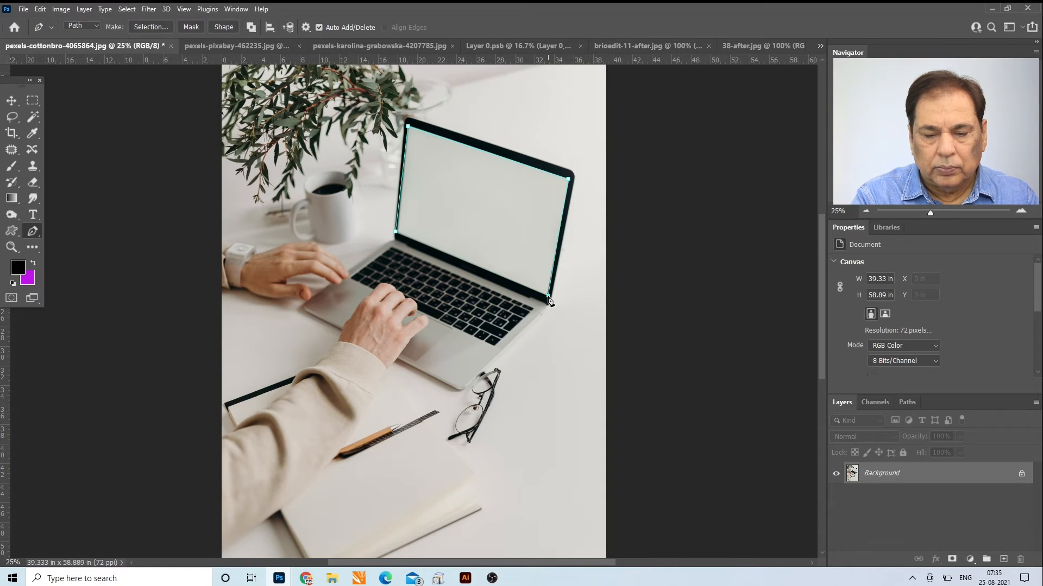
{"action": "left_click", "coordinate": [395, 233]}
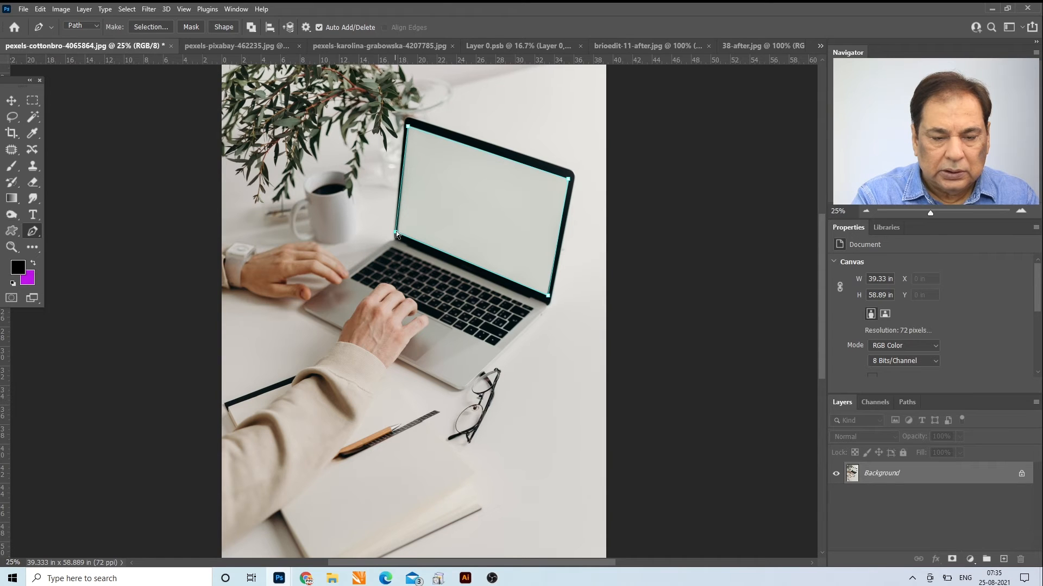
{"action": "left_click_drag", "start_coordinate": [396, 231], "coordinate": [399, 231]}
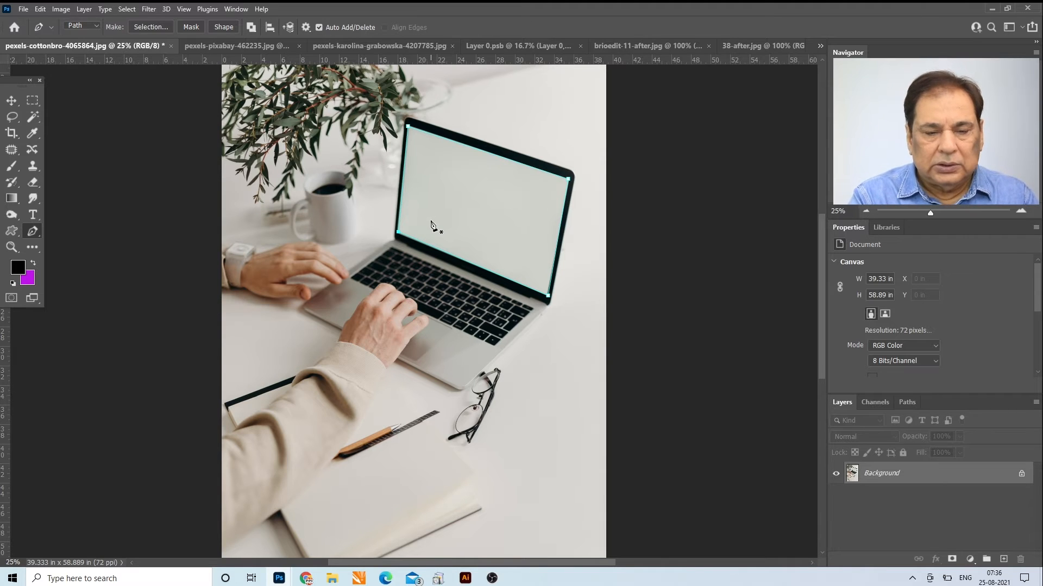
{"action": "key", "text": "ctrl+Return"}
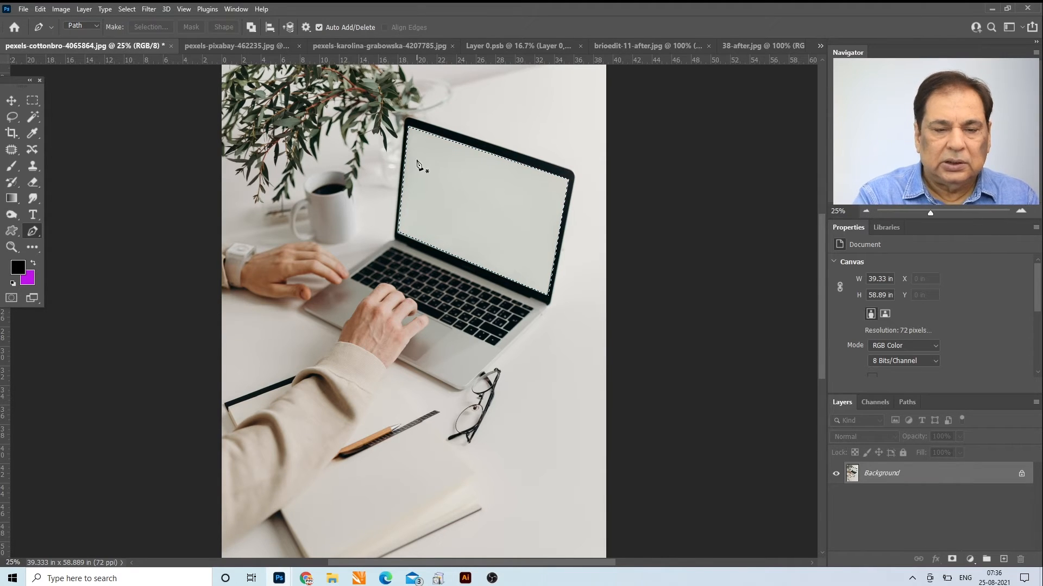
Load the saved "flowers" channel as a new selection in Layer 0.psb and copy the selected area
{"action": "left_click", "coordinate": [515, 45]}
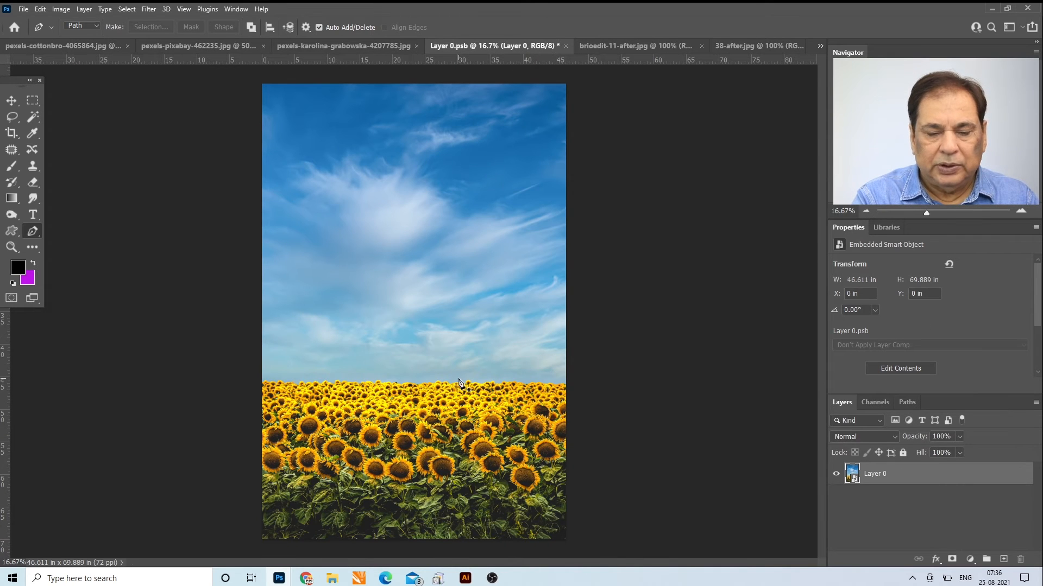
{"action": "left_click", "coordinate": [12, 101]}
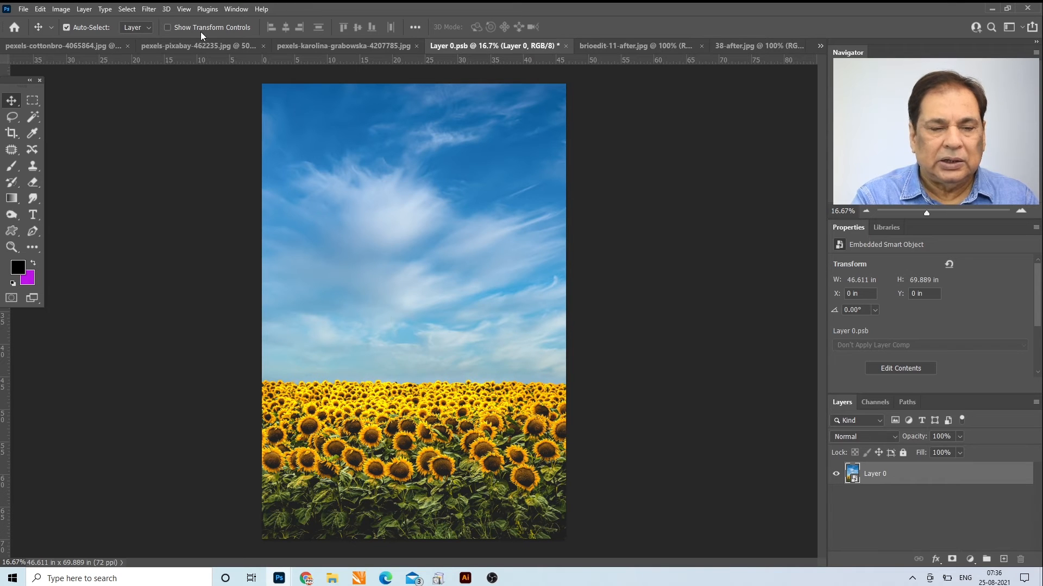
{"action": "left_click", "coordinate": [125, 10]}
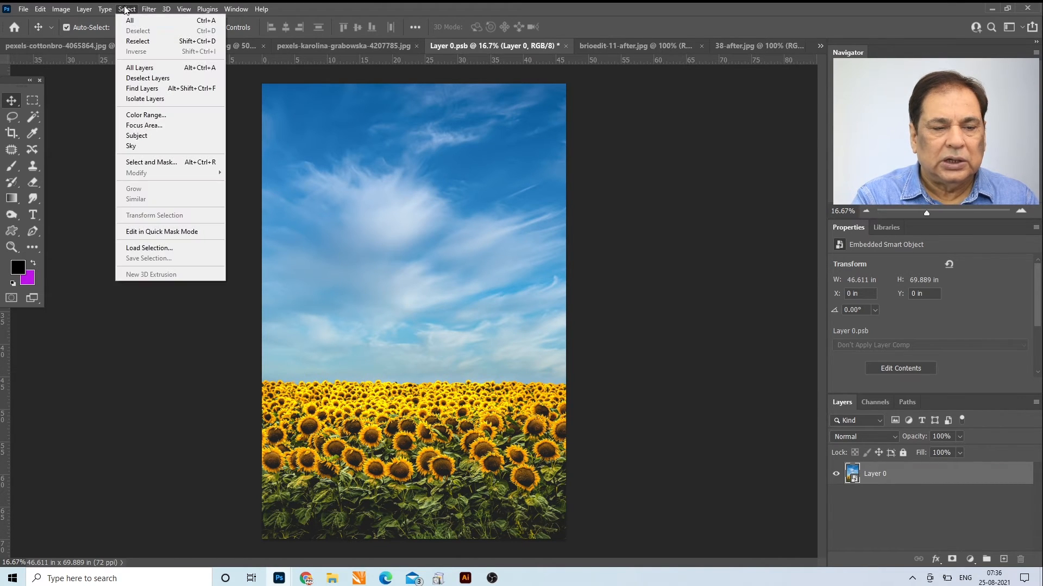
{"action": "left_click", "coordinate": [145, 248]}
{"action": "left_click", "coordinate": [505, 176]}
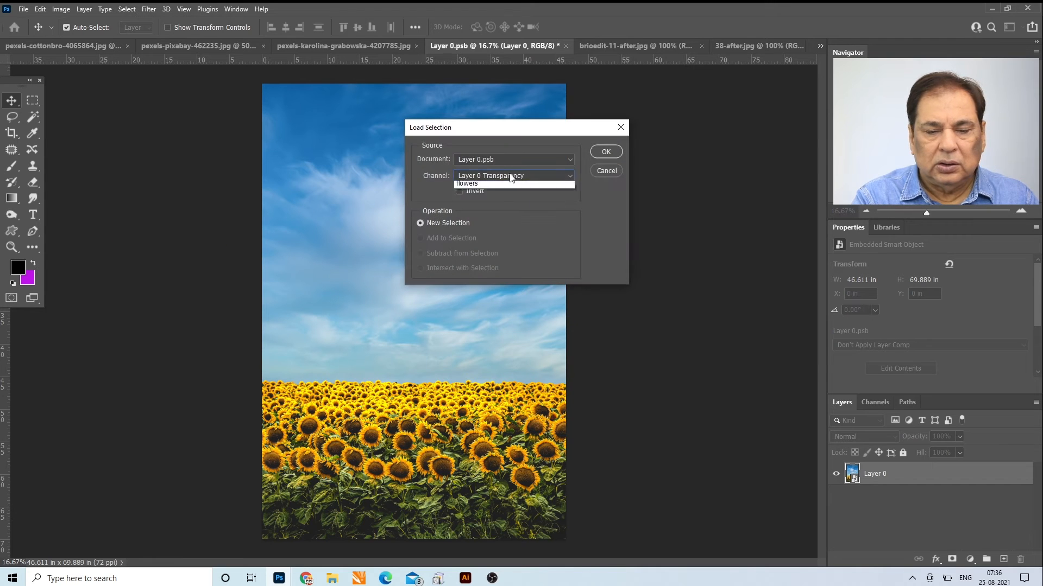
{"action": "left_click", "coordinate": [493, 203]}
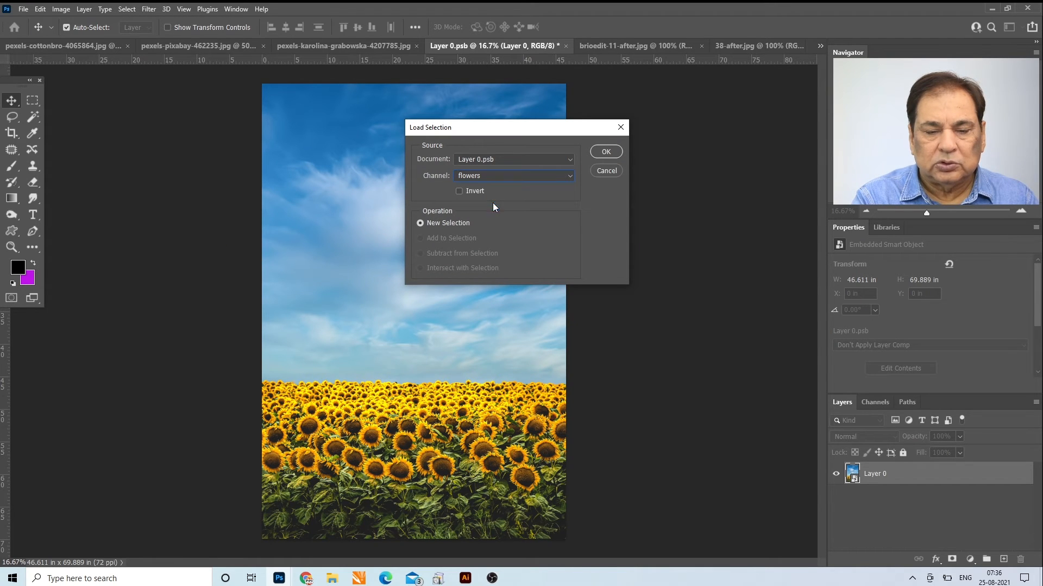
{"action": "left_click", "coordinate": [595, 152]}
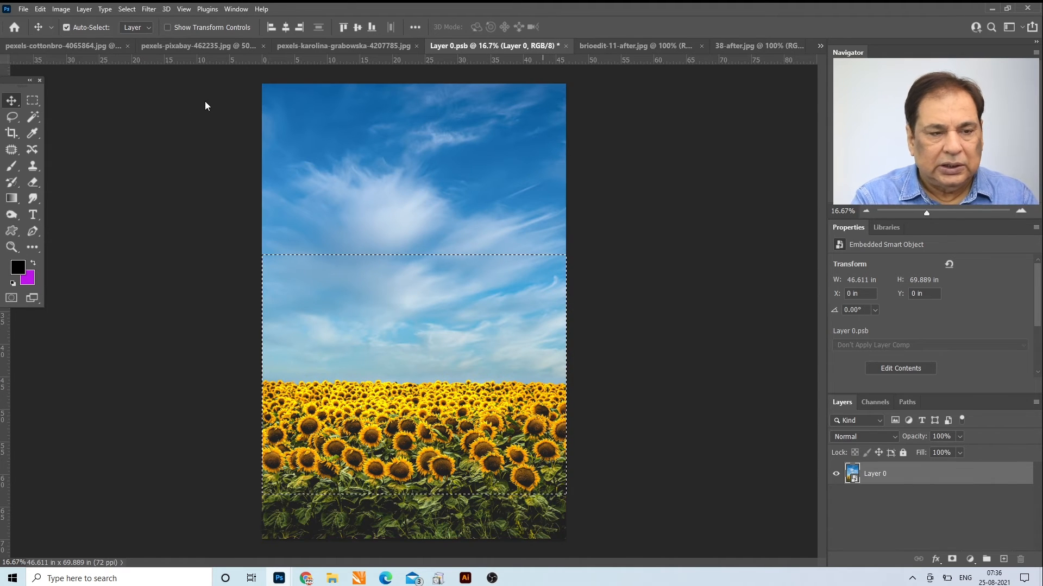
Paste the copied sunflower area into the laptop screen selection in pexels-cottonbro-4065864.jpg with Paste Into
{"action": "left_click", "coordinate": [56, 44]}
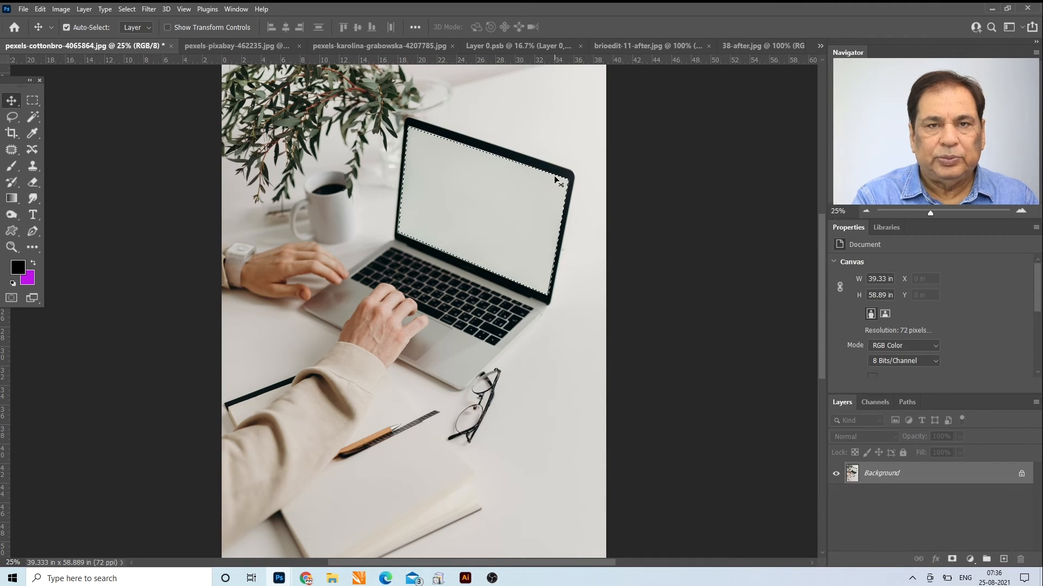
{"action": "left_click", "coordinate": [43, 11]}
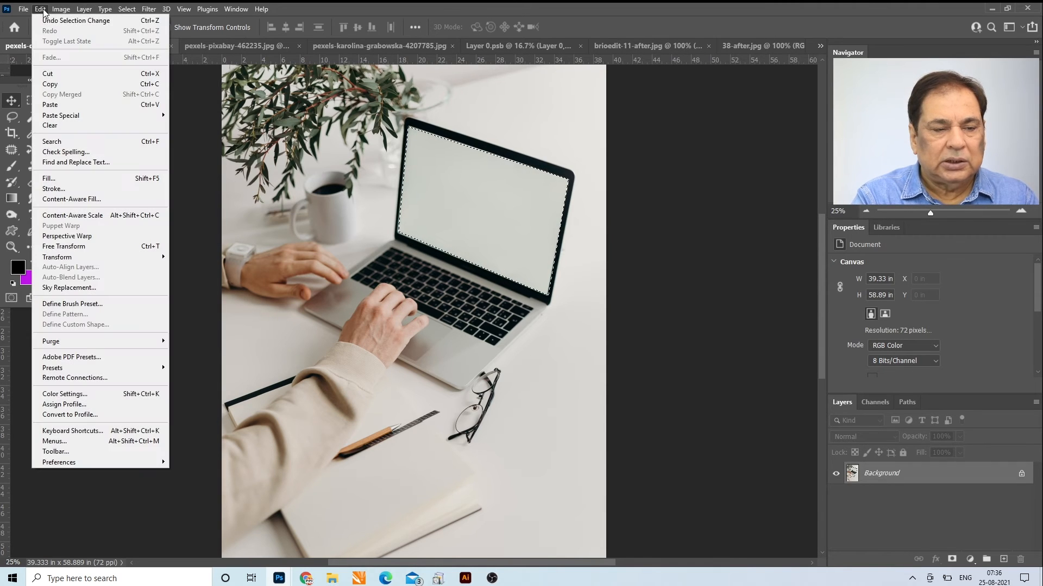
{"action": "mouse_move", "coordinate": [73, 115]}
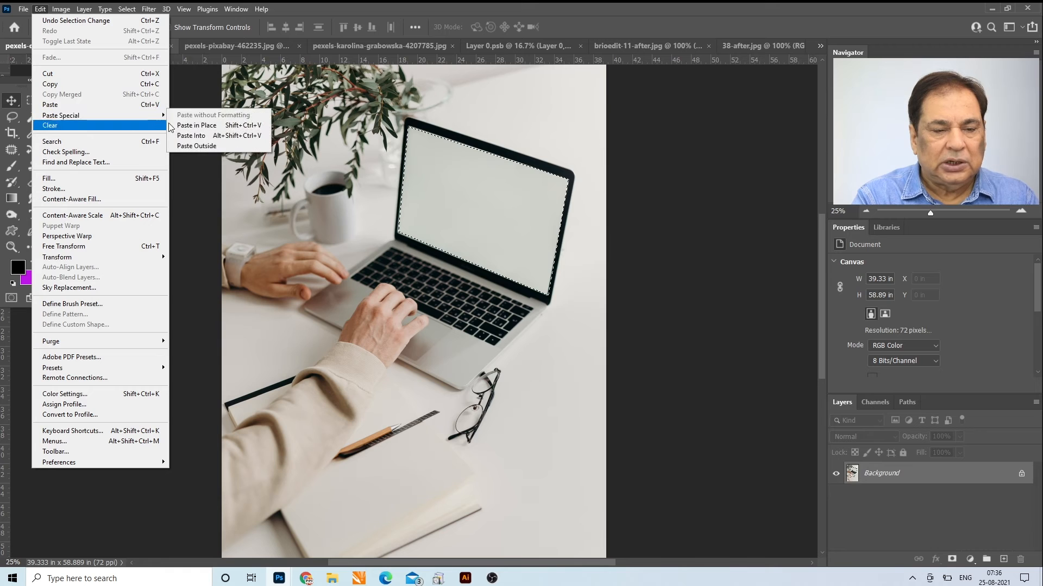
{"action": "left_click", "coordinate": [193, 137]}
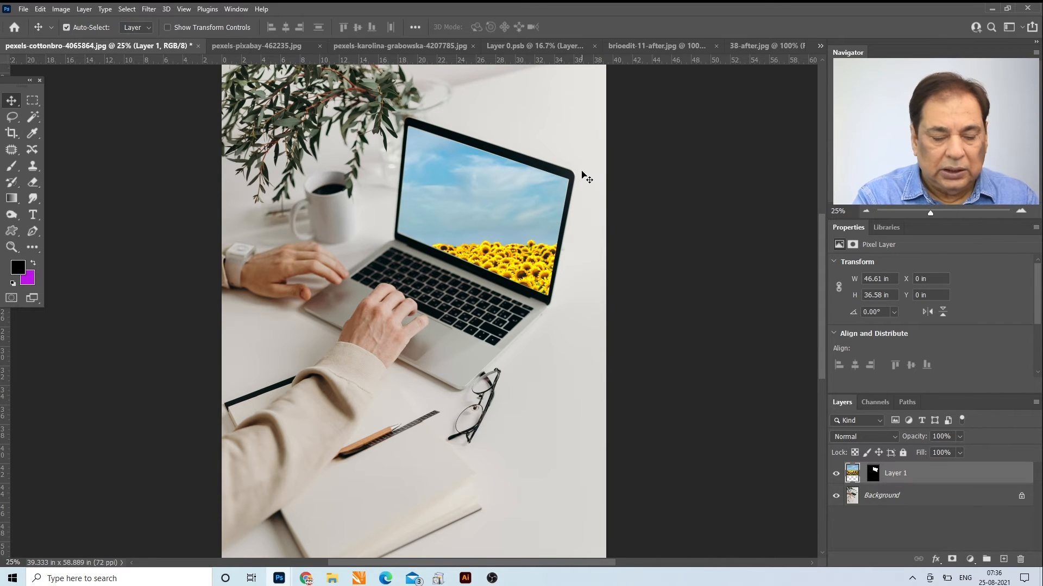
Transform the pasted sunflower image to about 45.5% scale and 17° rotation, positioned to fill the tilted laptop screen
{"action": "key", "text": "ctrl+t"}
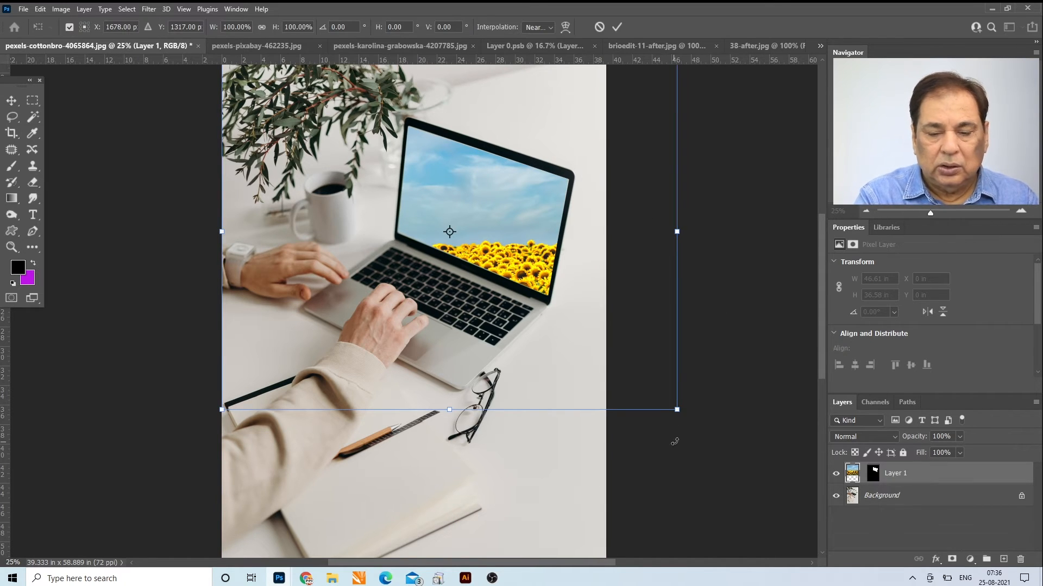
{"action": "left_click_drag", "start_coordinate": [675, 441], "coordinate": [586, 451]}
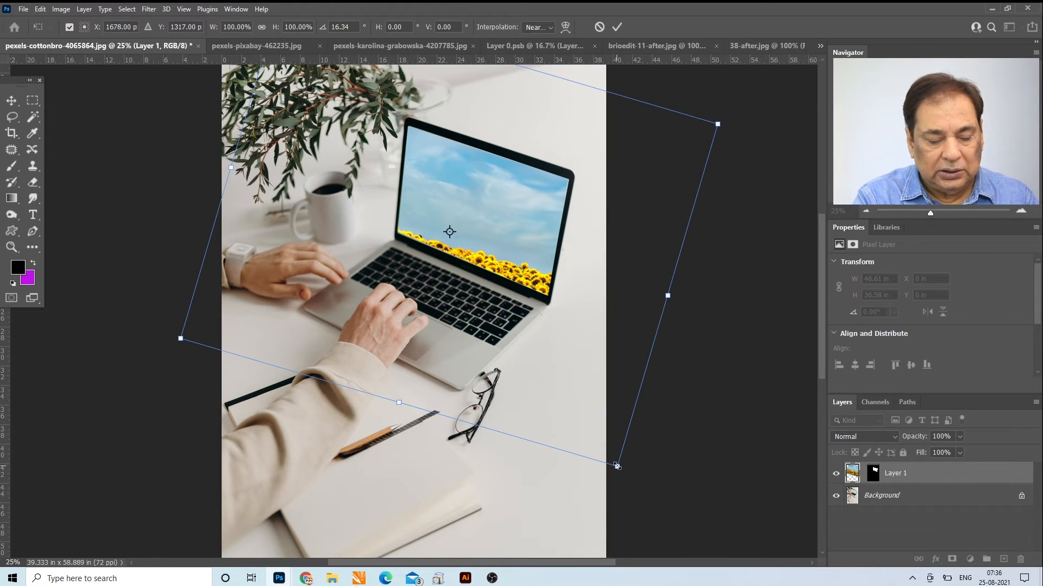
{"action": "left_click_drag", "start_coordinate": [617, 466], "coordinate": [541, 361]}
{"action": "left_click_drag", "start_coordinate": [523, 307], "coordinate": [539, 274]}
{"action": "left_click_drag", "start_coordinate": [643, 127], "coordinate": [648, 137]}
{"action": "left_click_drag", "start_coordinate": [550, 180], "coordinate": [555, 174]}
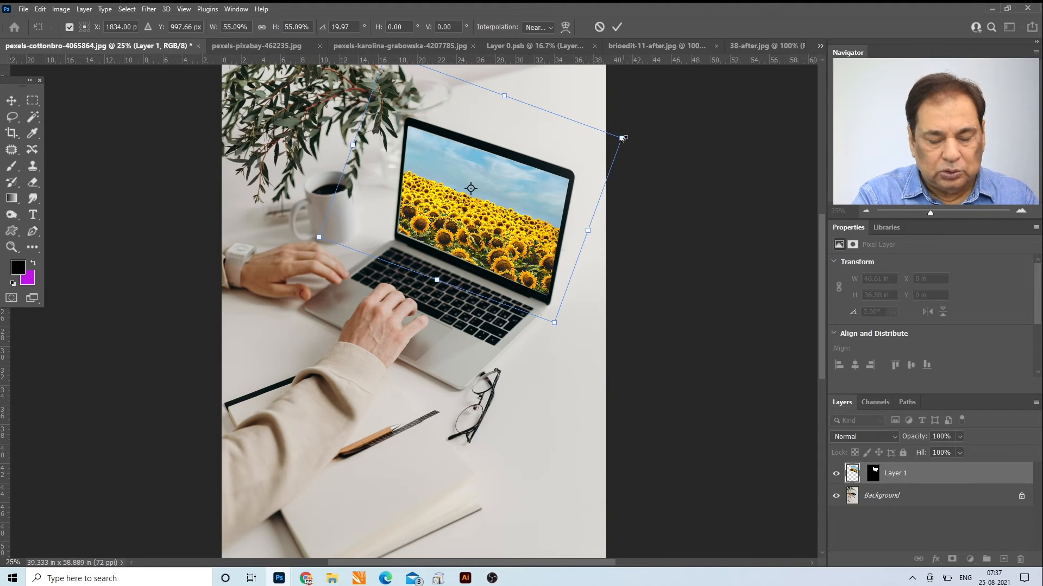
{"action": "left_click_drag", "start_coordinate": [623, 139], "coordinate": [586, 164]}
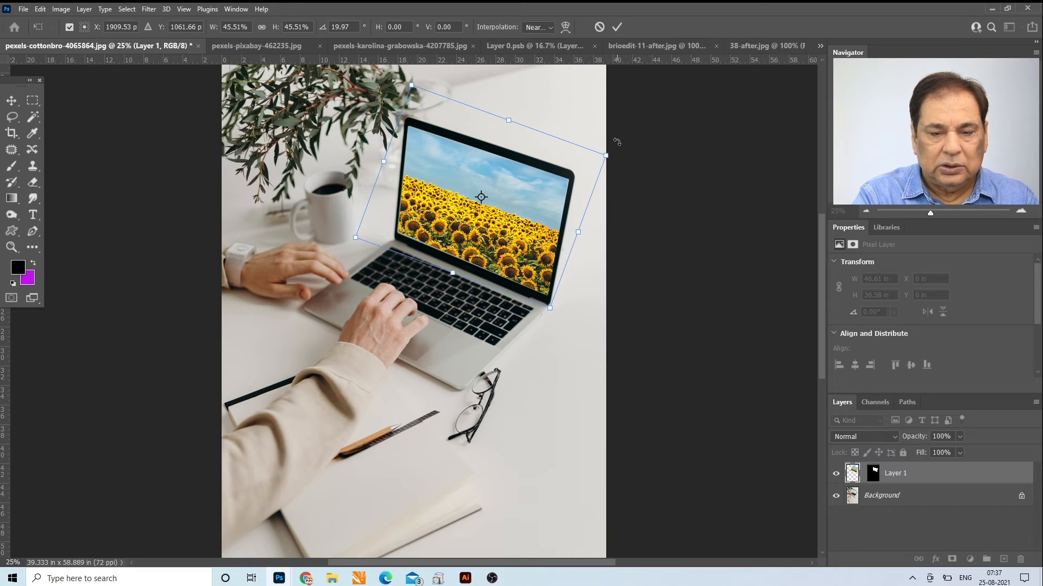
{"action": "left_click_drag", "start_coordinate": [622, 140], "coordinate": [621, 132]}
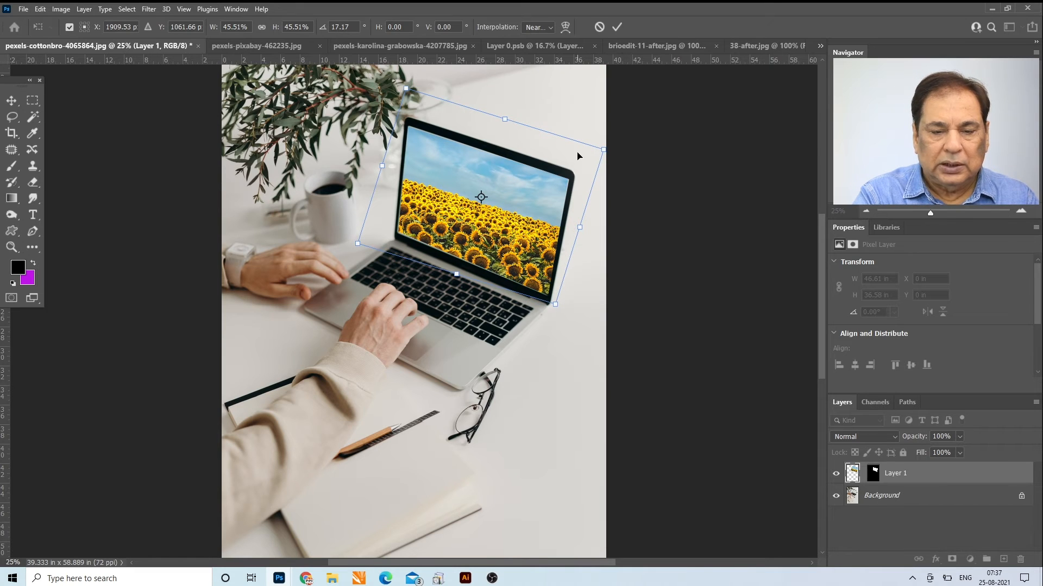
{"action": "key", "text": "Return"}
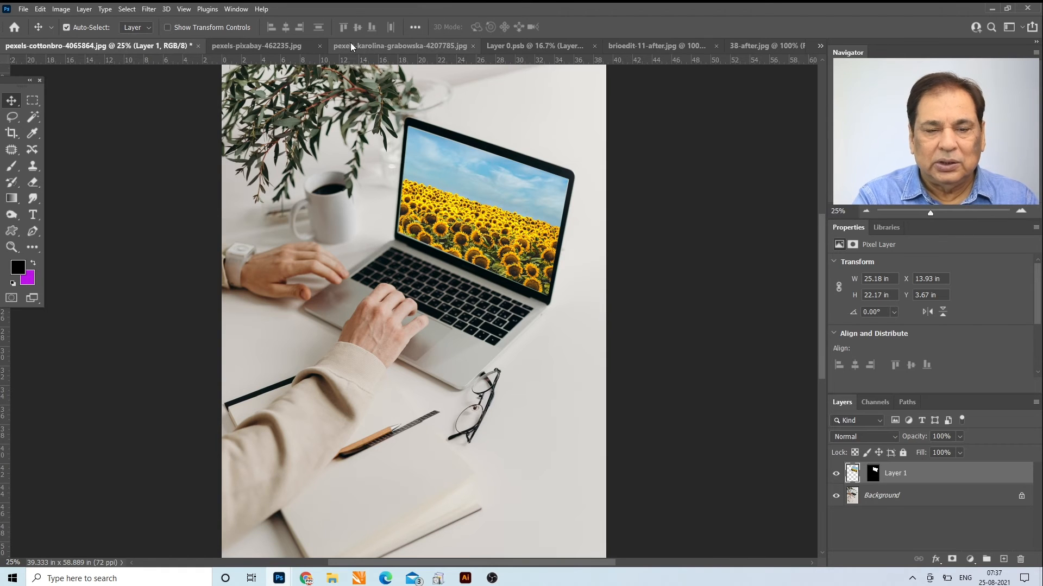
Trace the large diamond of the silver ring in brioedit-11-after.jpg with a closed Pen path and convert it to a selection
{"action": "left_click", "coordinate": [532, 45]}
{"action": "left_click", "coordinate": [620, 40]}
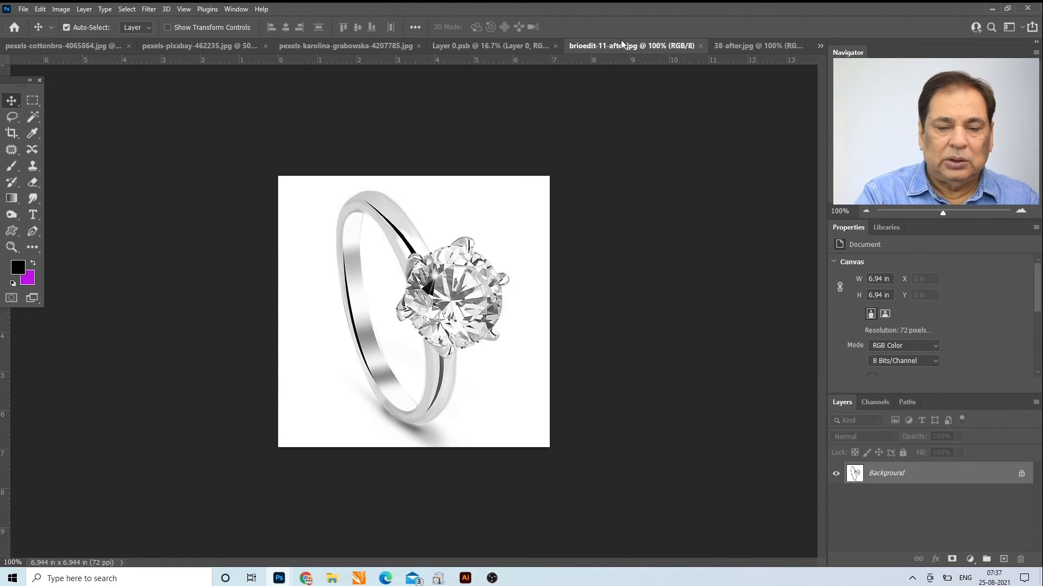
{"action": "left_click", "coordinate": [750, 48]}
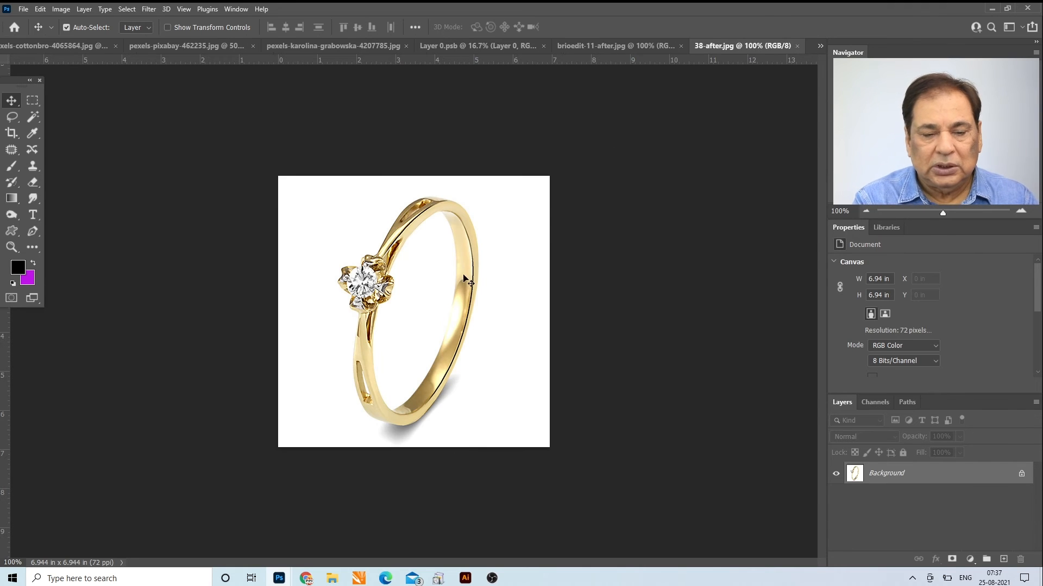
{"action": "left_click", "coordinate": [12, 247]}
{"action": "left_click", "coordinate": [347, 260]}
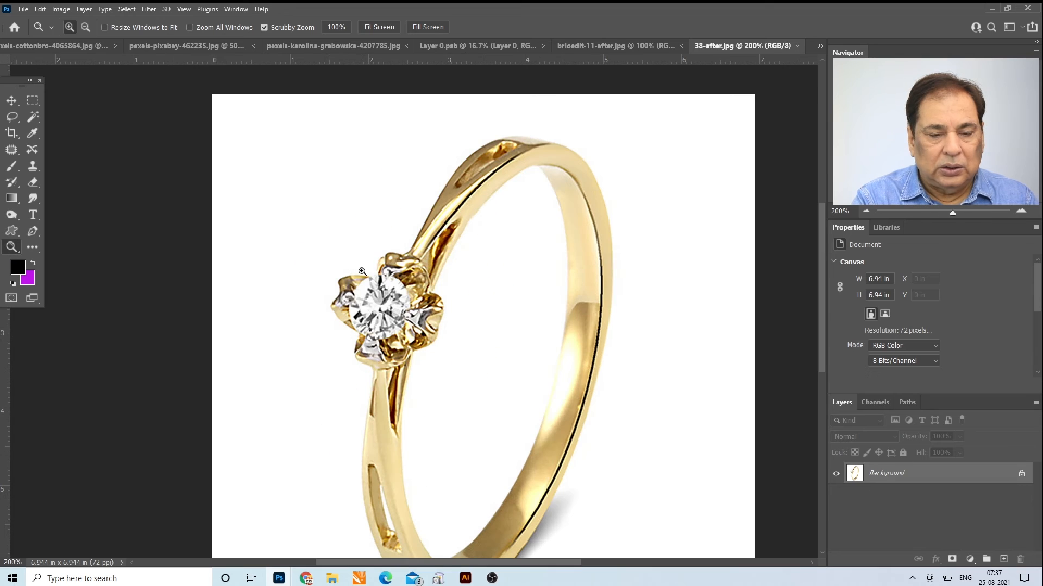
{"action": "left_click", "coordinate": [622, 43]}
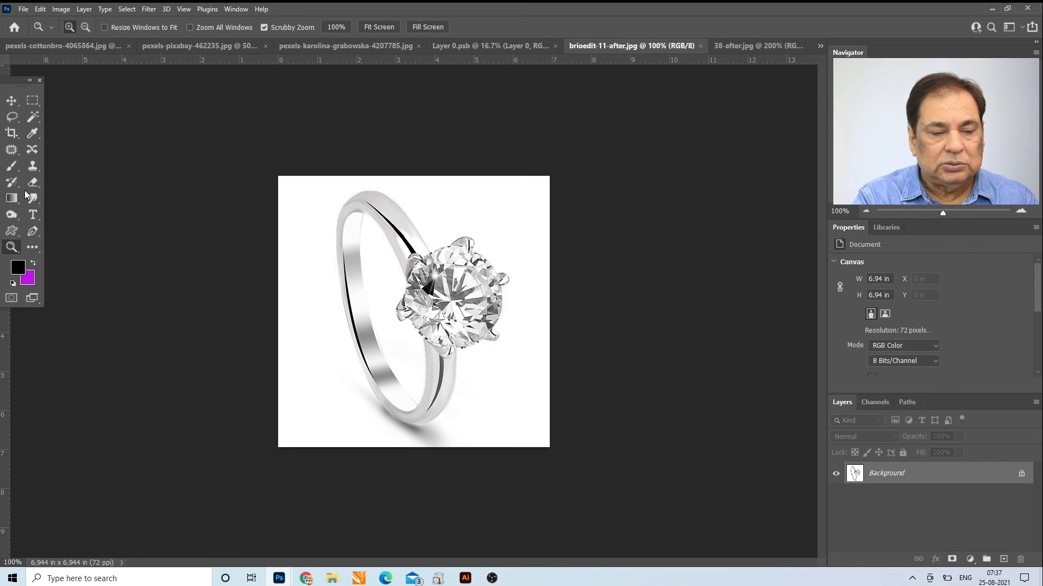
{"action": "left_click", "coordinate": [31, 233]}
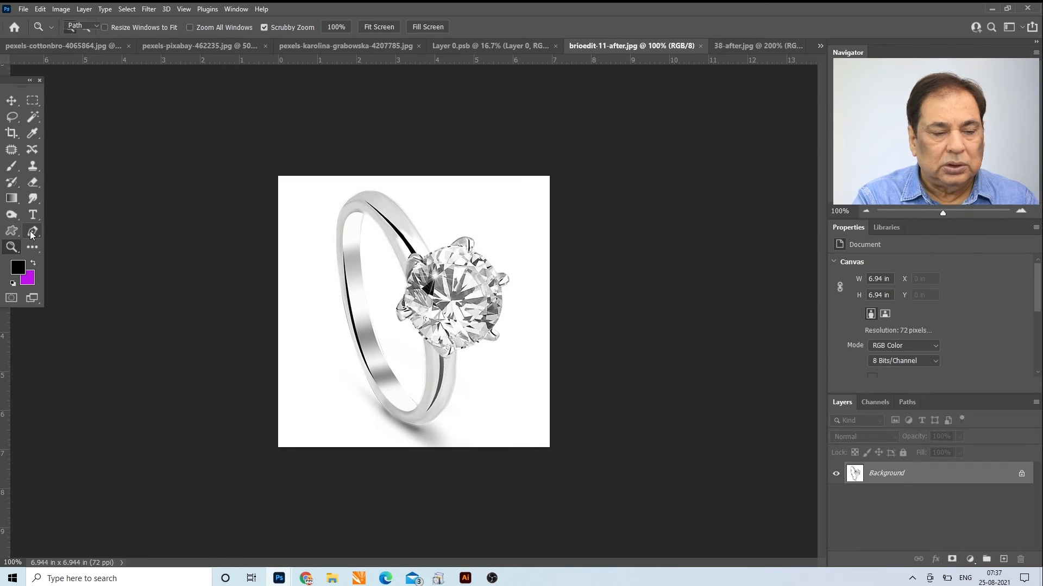
{"action": "left_click", "coordinate": [413, 323]}
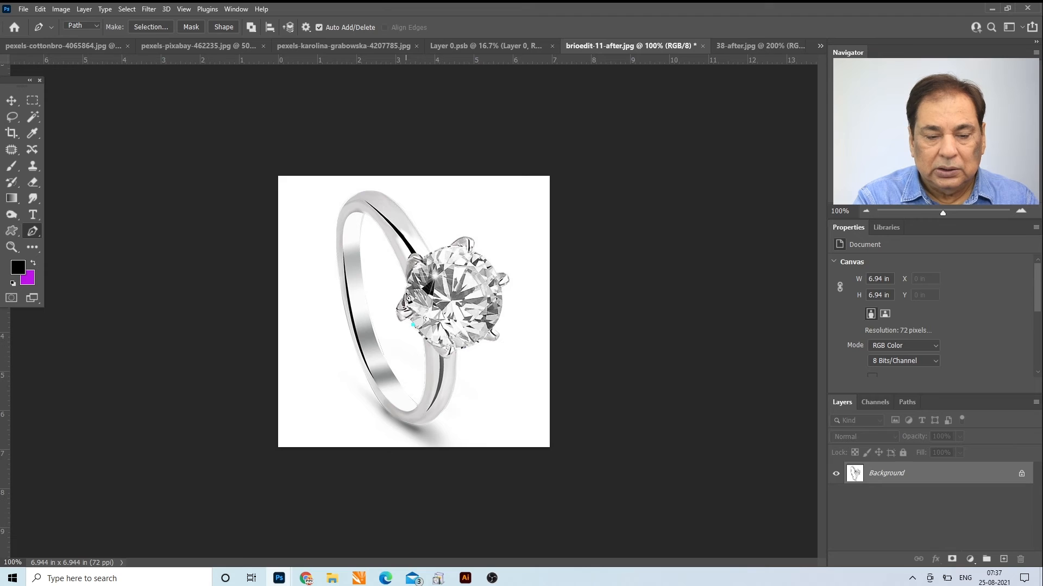
{"action": "left_click_drag", "start_coordinate": [406, 292], "coordinate": [499, 272]}
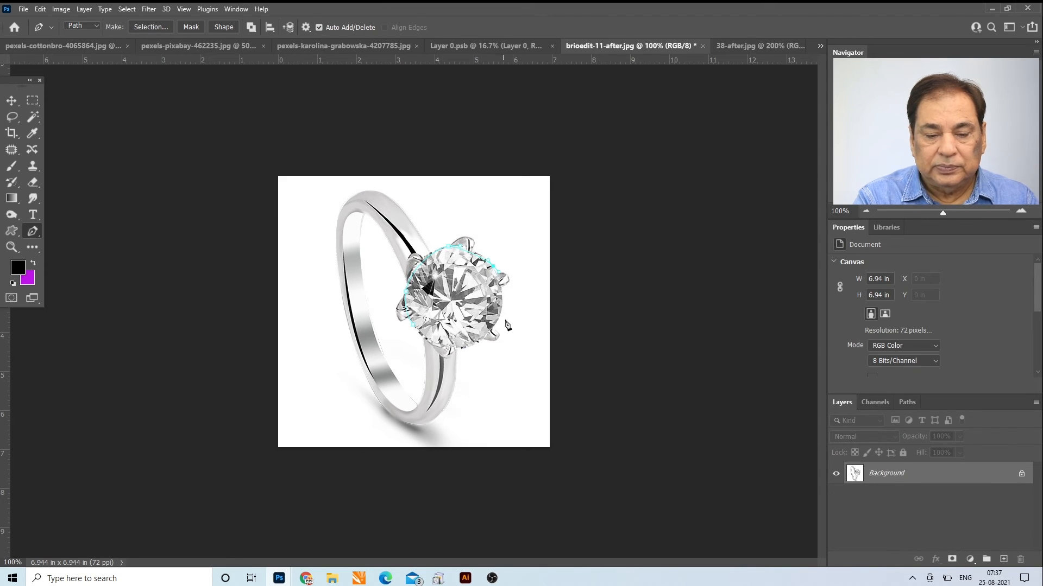
{"action": "left_click_drag", "start_coordinate": [497, 324], "coordinate": [421, 346]}
{"action": "left_click", "coordinate": [414, 330]}
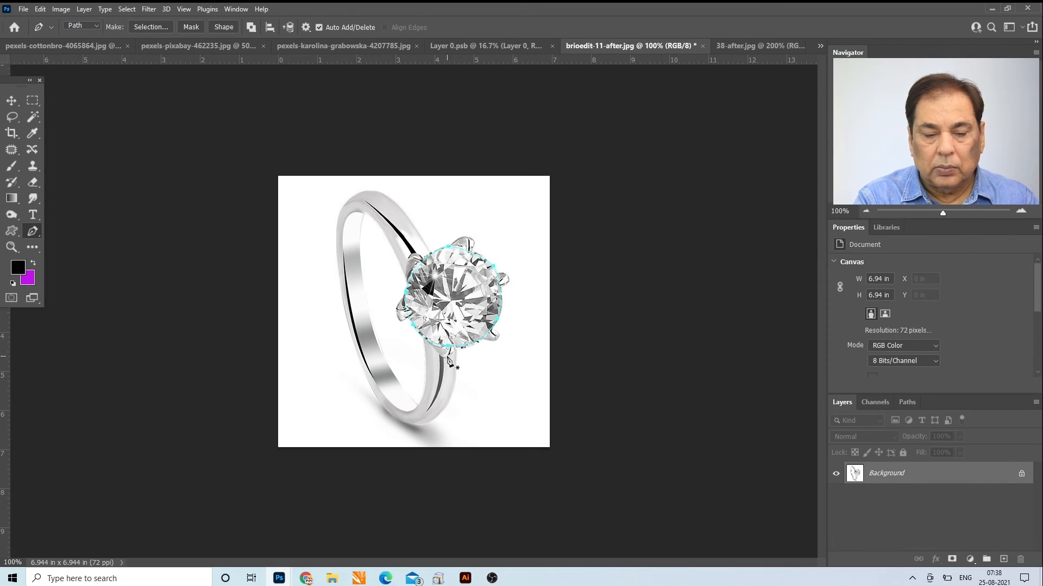
{"action": "key", "text": "ctrl+Return"}
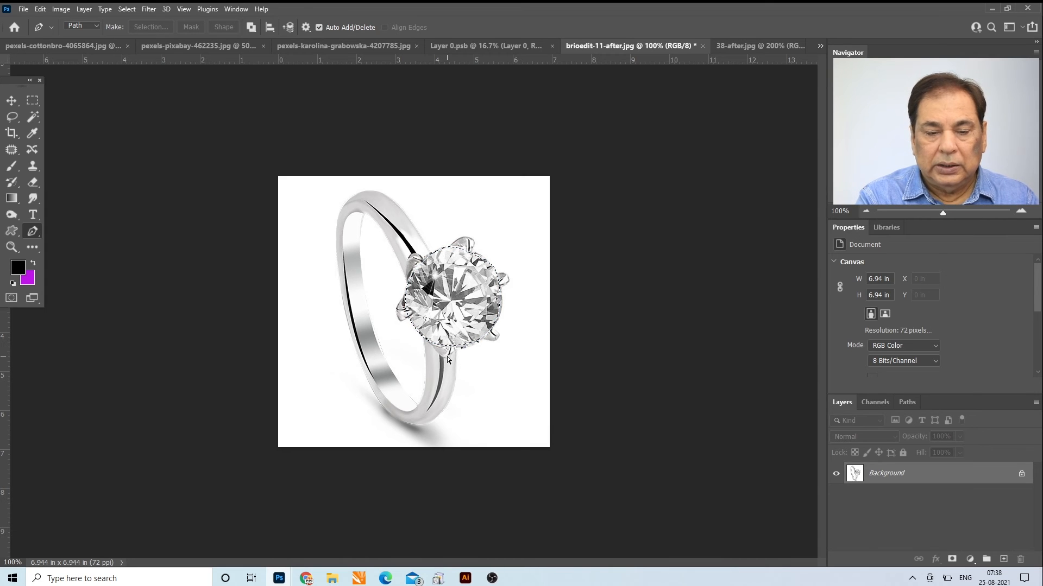
Copy the selected diamond to a new layer and convert that layer to a smart object
{"action": "key", "text": "ctrl+j"}
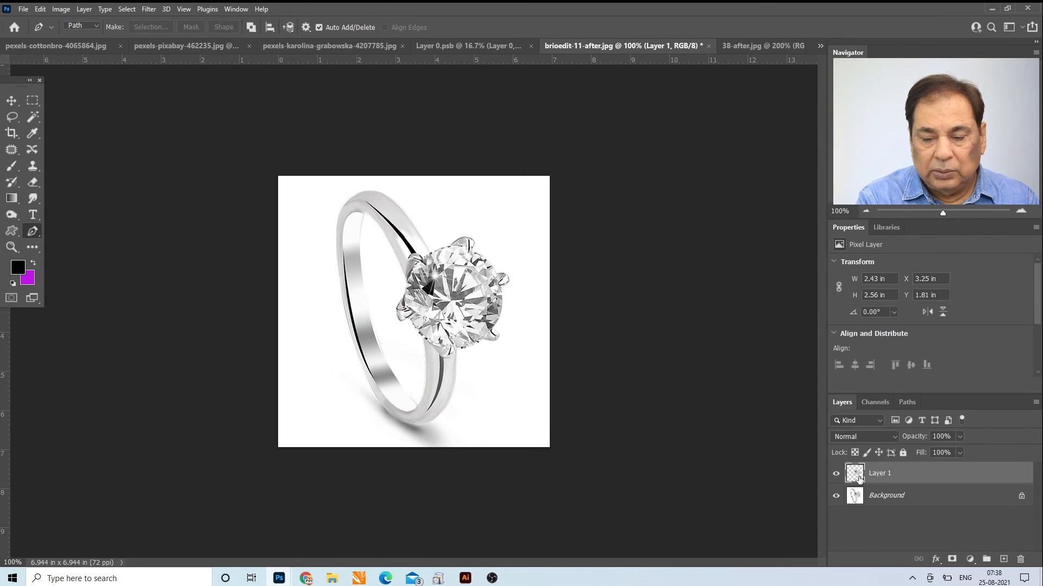
{"action": "right_click", "coordinate": [903, 473]}
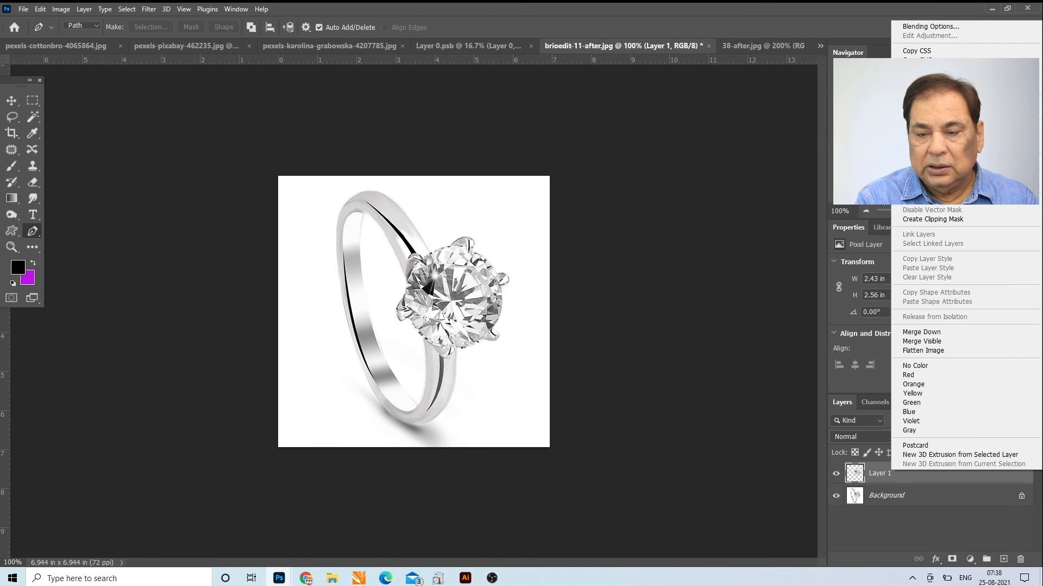
{"action": "left_click", "coordinate": [934, 161]}
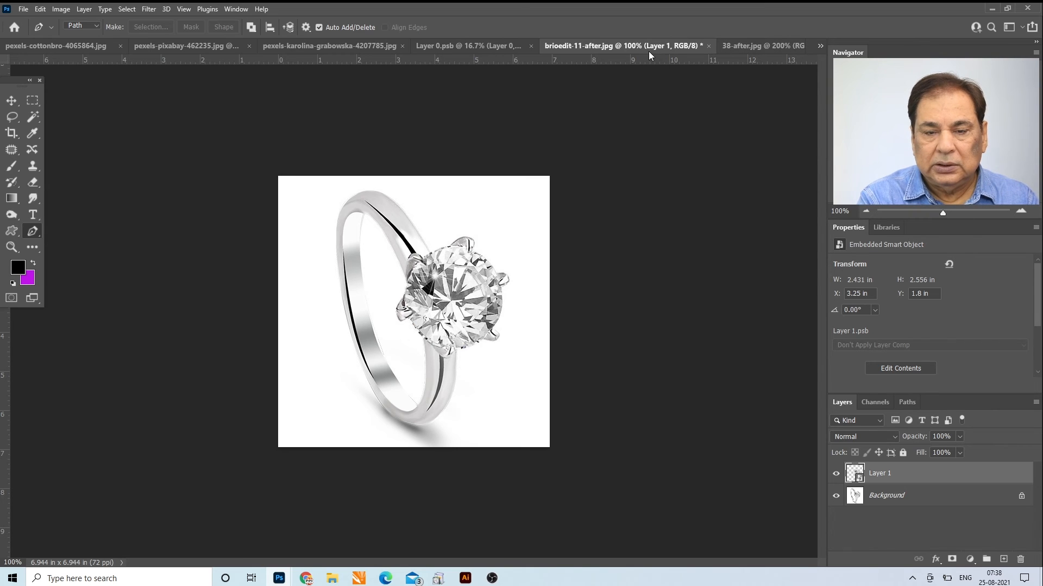
Float brioedit-11-after.jpg in its own window and copy its diamond smart object into 38-after.jpg with the Move tool
{"action": "left_click_drag", "start_coordinate": [649, 52], "coordinate": [699, 122]}
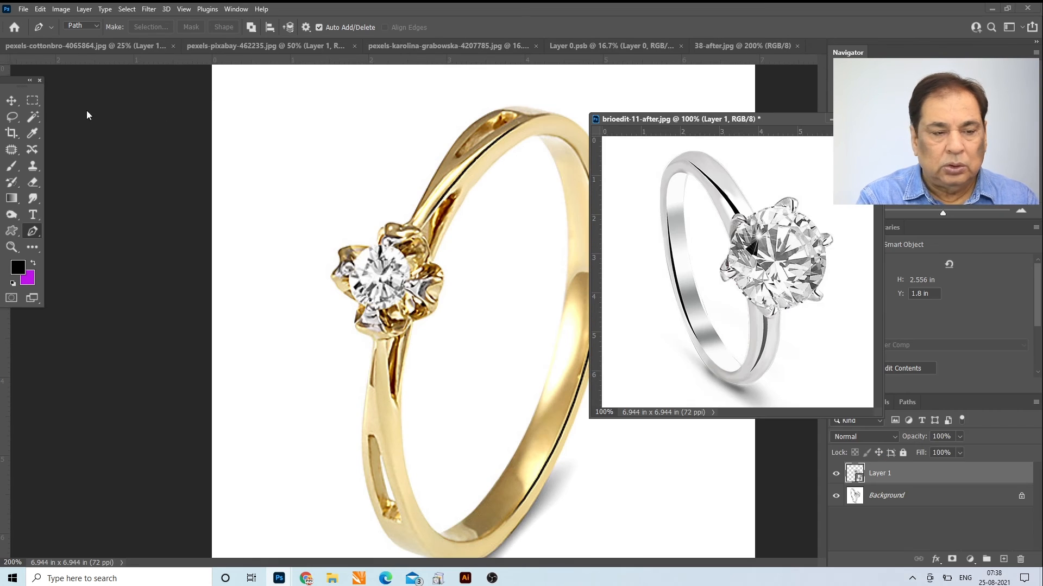
{"action": "left_click", "coordinate": [17, 99]}
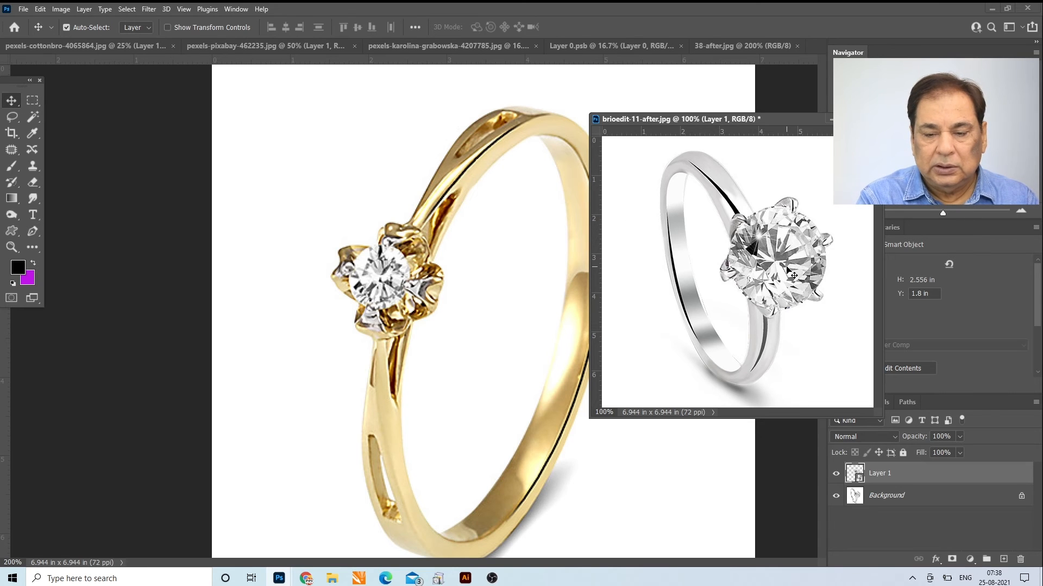
{"action": "left_click_drag", "start_coordinate": [791, 271], "coordinate": [488, 275]}
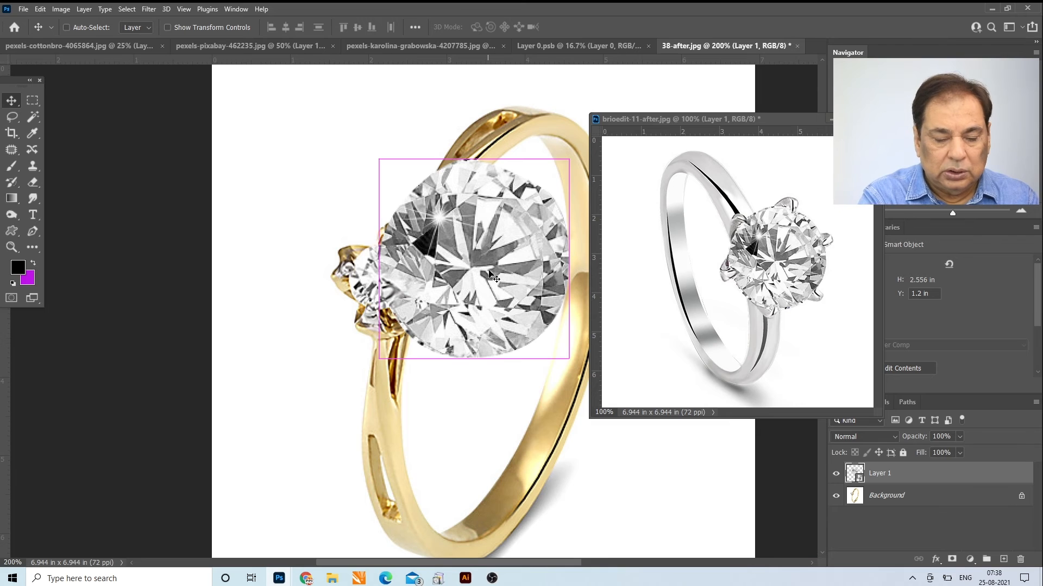
Scale the diamond smart object in 38-after.jpg down to about 11.45% with Free Transform
{"action": "key", "text": "ctrl+t"}
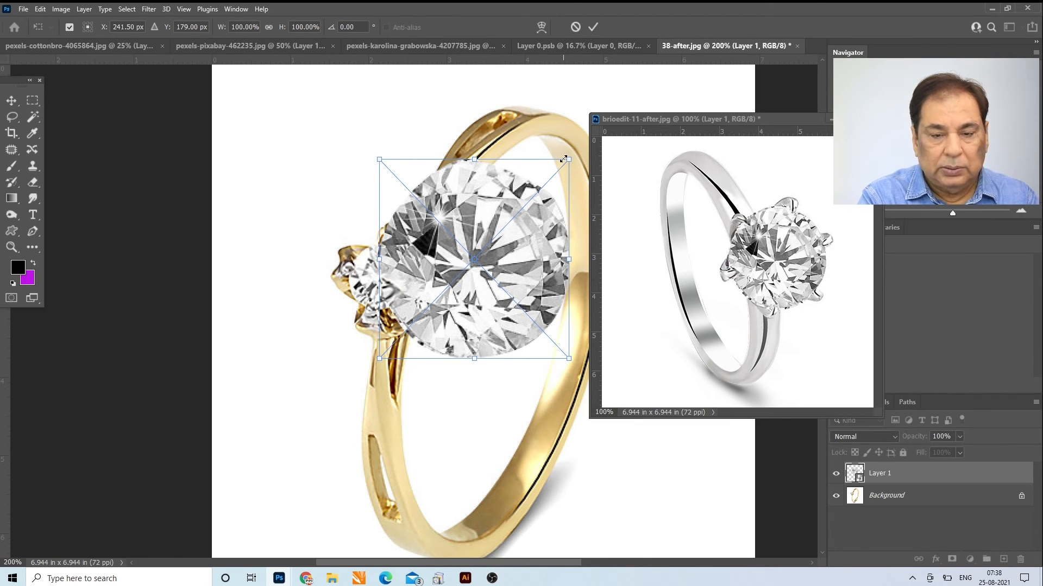
{"action": "left_click_drag", "start_coordinate": [566, 160], "coordinate": [491, 261]}
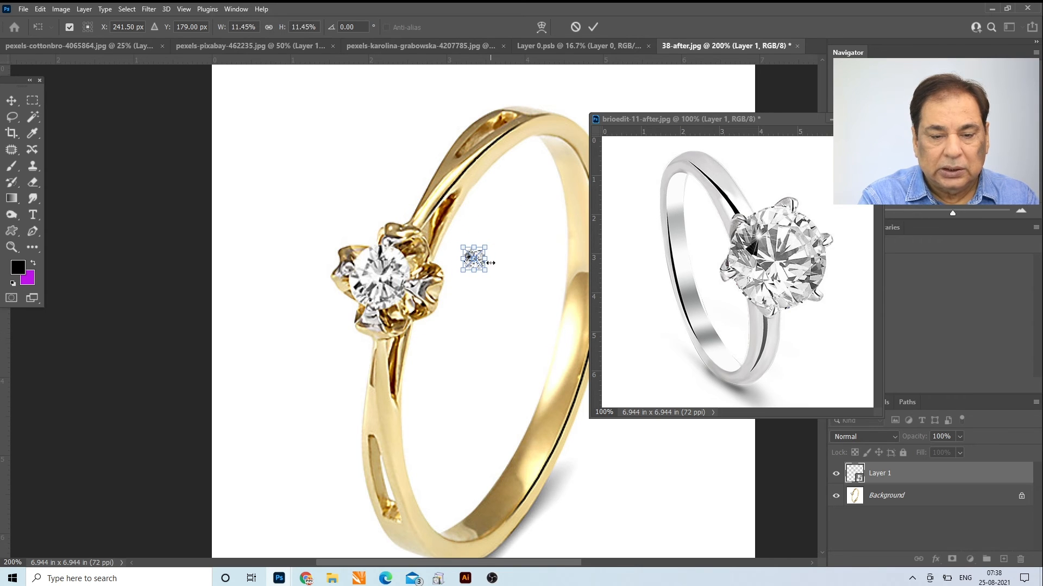
{"action": "key", "text": "Return"}
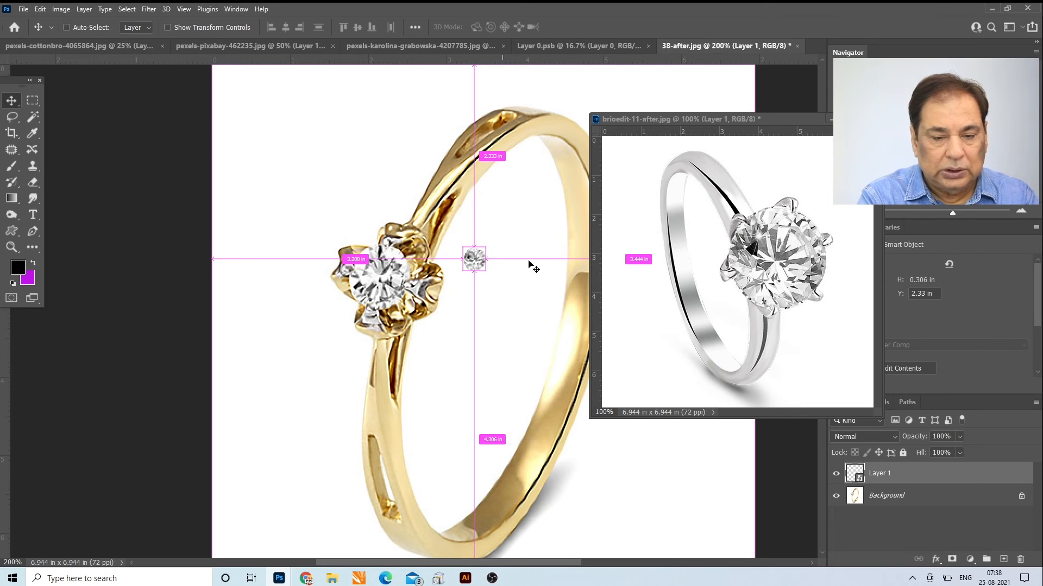
Enlarge the small diamond smart object to about 67% with Free Transform, and undo the enlargement
{"action": "key", "text": "ctrl+t"}
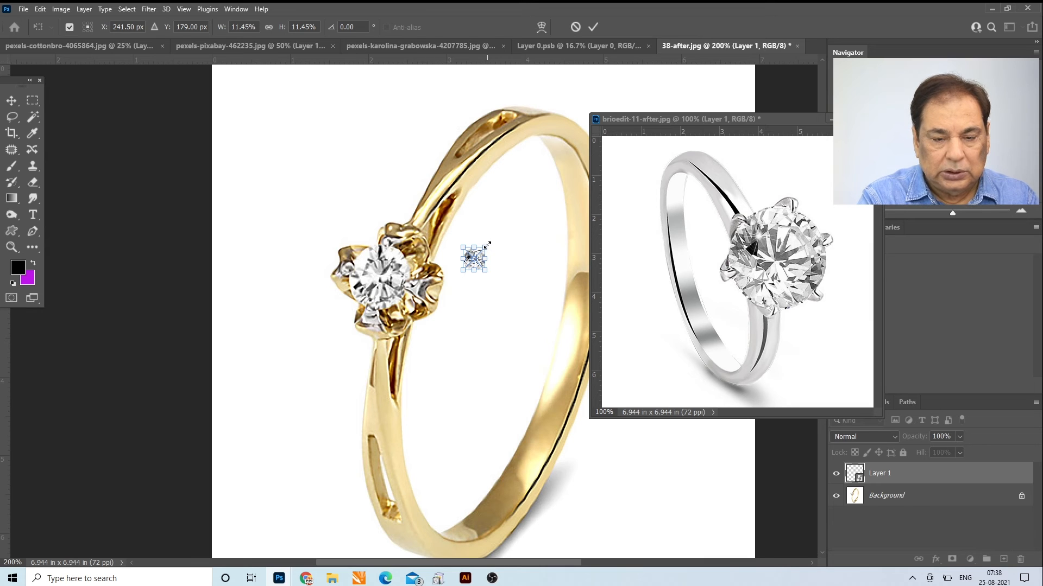
{"action": "left_click_drag", "start_coordinate": [487, 245], "coordinate": [537, 191]}
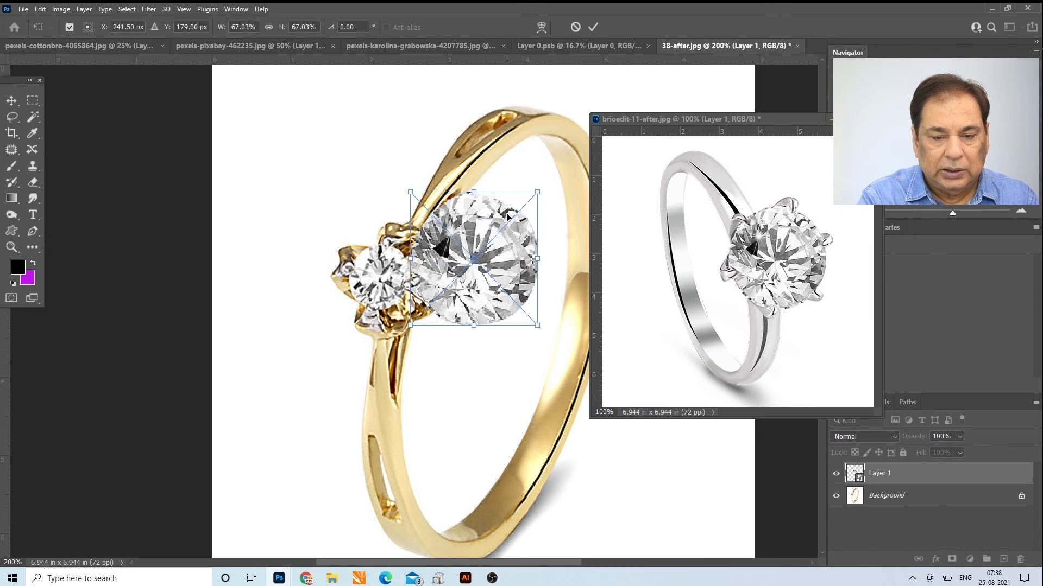
{"action": "key", "text": "Return"}
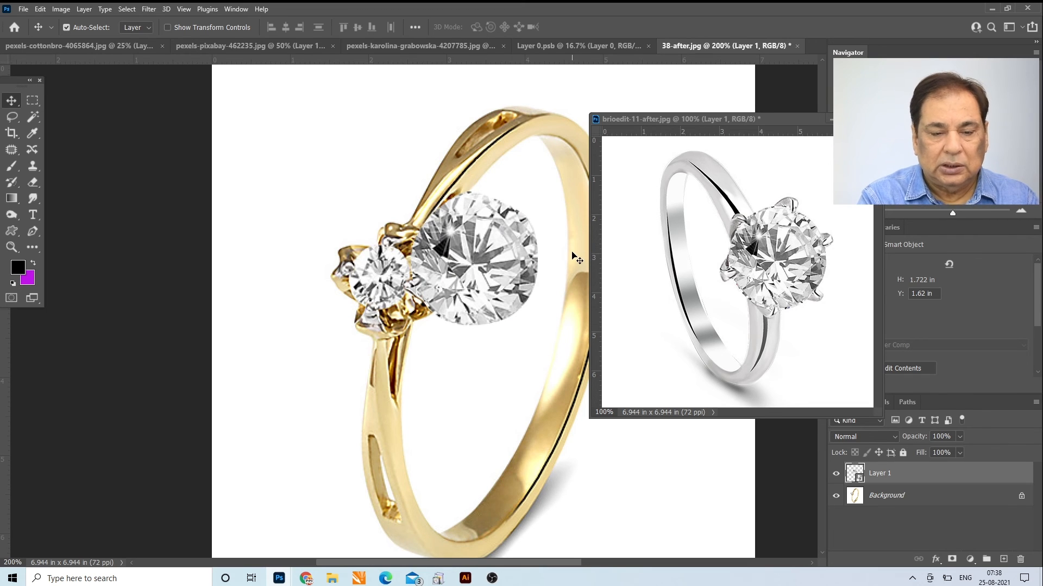
{"action": "key", "text": "ctrl"}
{"action": "key", "text": "ctrl+z"}
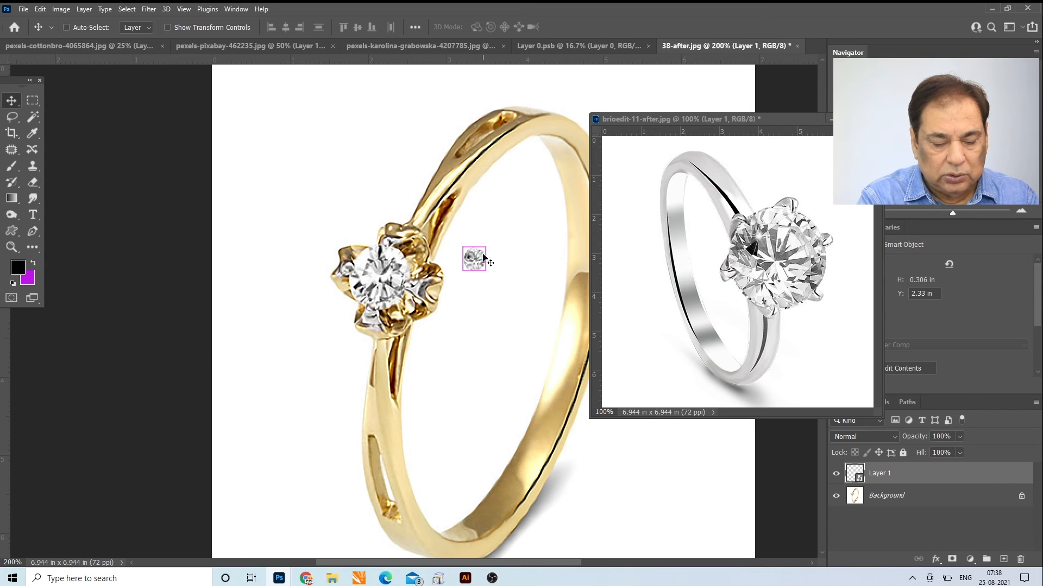
Resize the diamond smart object to about 0.79 in high and fit it over the gold ring's center stone with Free Transform
{"action": "key", "text": "ctrl+t"}
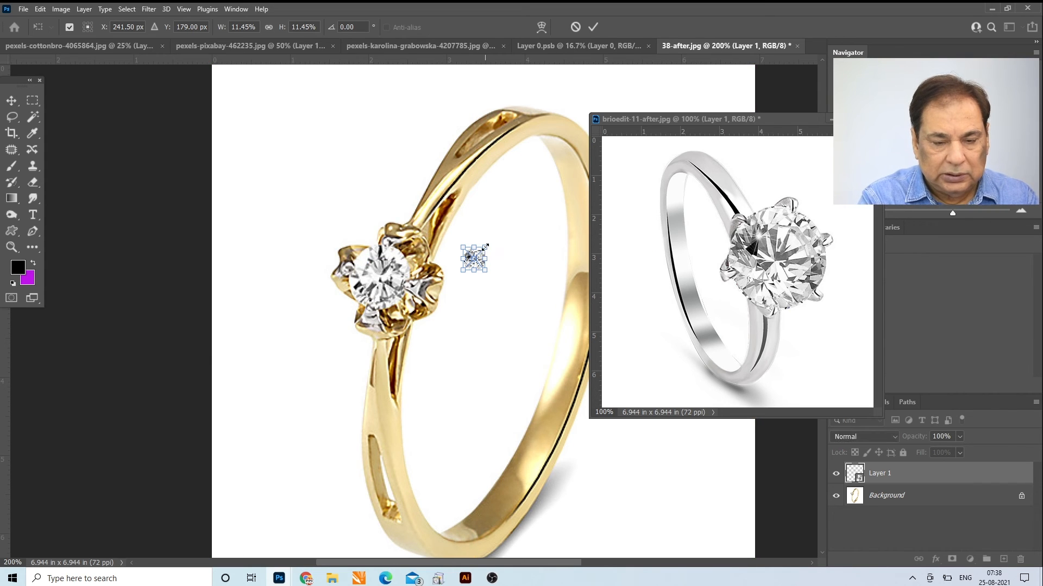
{"action": "left_click_drag", "start_coordinate": [486, 247], "coordinate": [383, 281]}
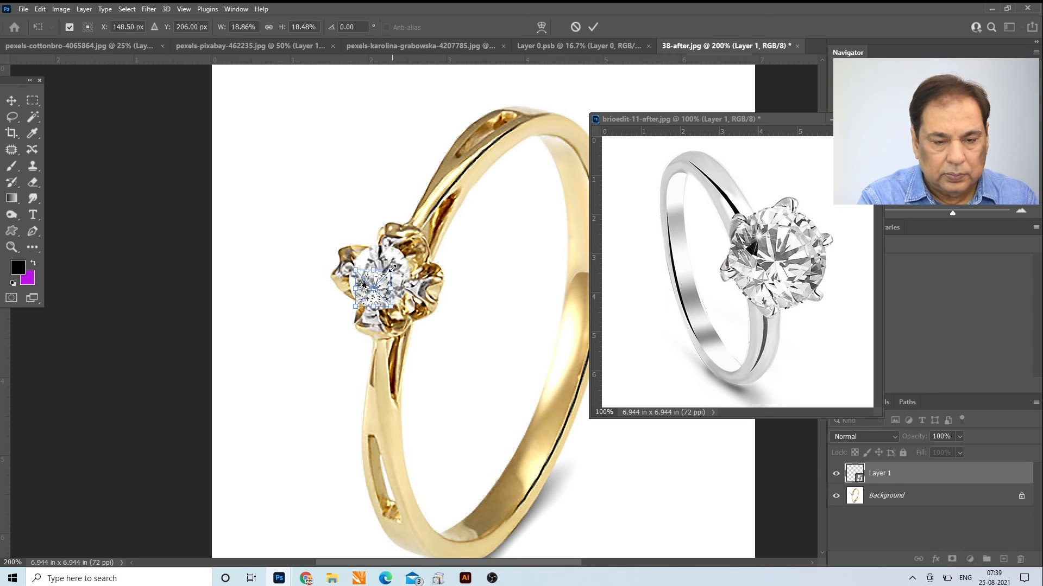
{"action": "mouse_move", "coordinate": [390, 269]}
{"action": "left_mouse_down"}
{"action": "mouse_move", "coordinate": [403, 257]}
{"action": "mouse_move", "coordinate": [395, 261]}
{"action": "left_mouse_up"}
{"action": "key", "text": "Return"}
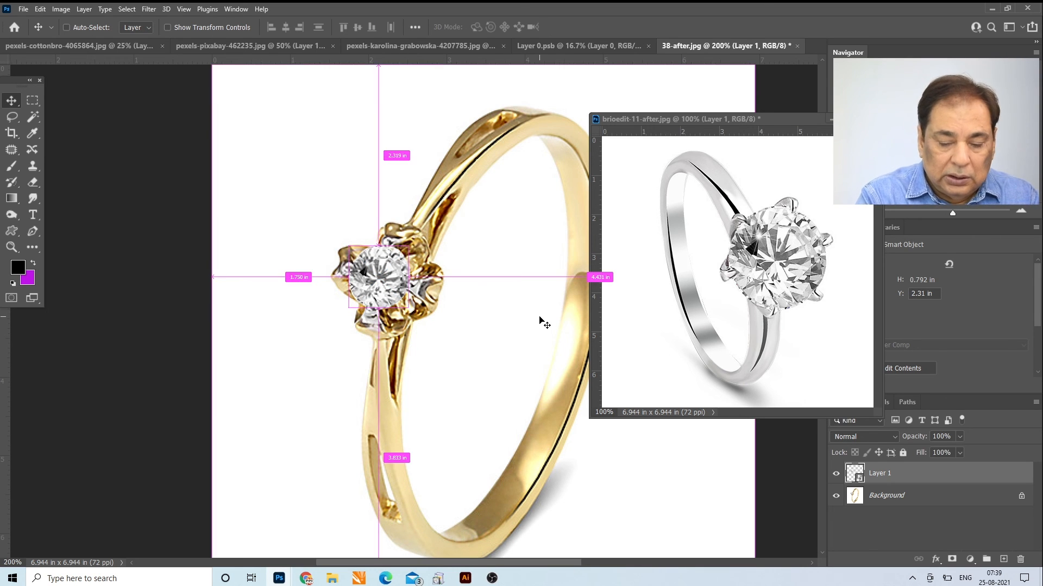
Apply a Levels adjustment to the diamond smart object with the white input level set to 240
{"action": "key", "text": "ctrl+l"}
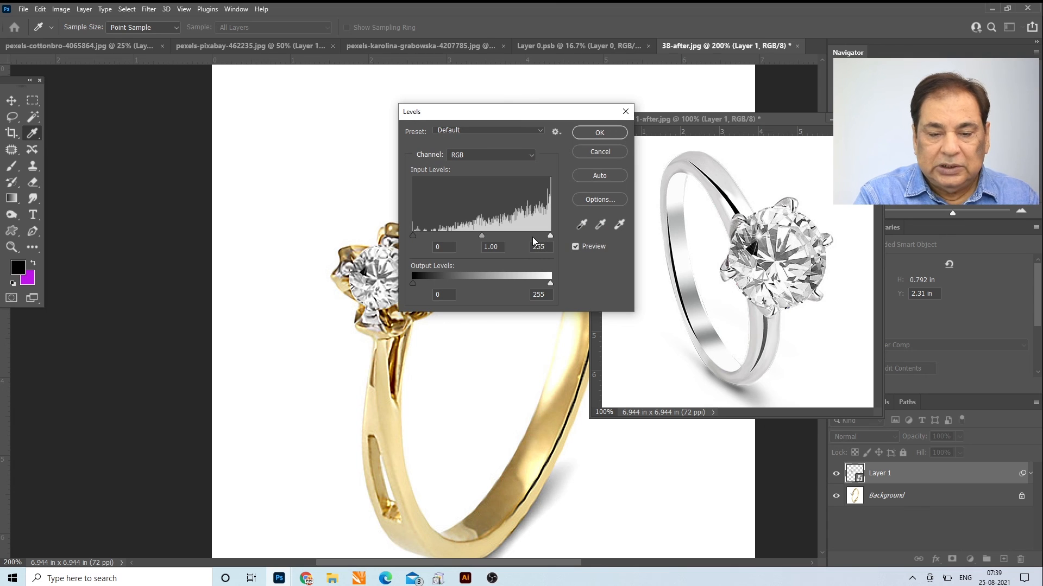
{"action": "mouse_move", "coordinate": [547, 236]}
{"action": "left_mouse_down"}
{"action": "mouse_move", "coordinate": [520, 236]}
{"action": "mouse_move", "coordinate": [554, 238]}
{"action": "mouse_move", "coordinate": [543, 239]}
{"action": "left_mouse_up"}
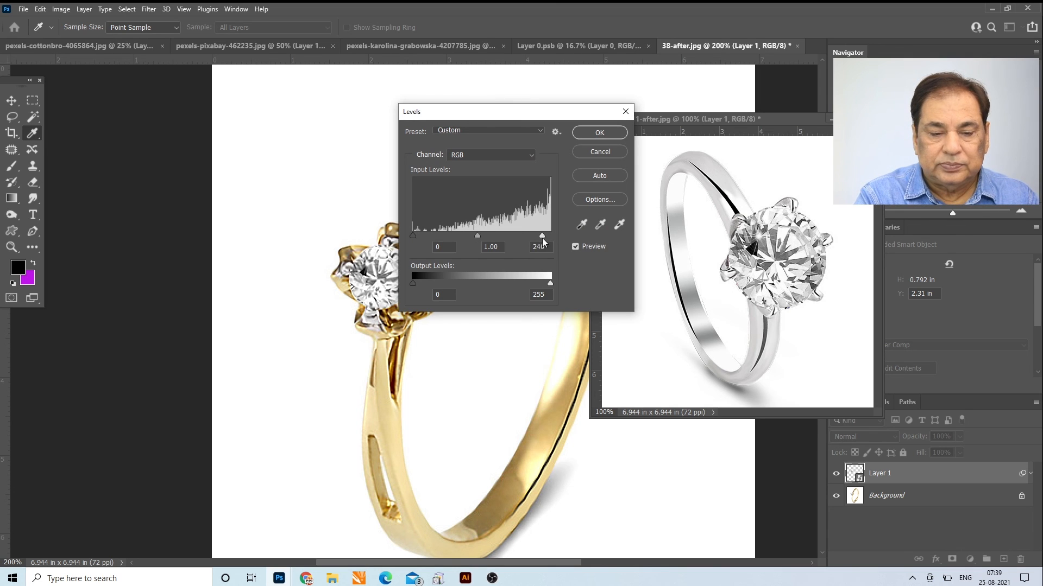
{"action": "left_click", "coordinate": [608, 131]}
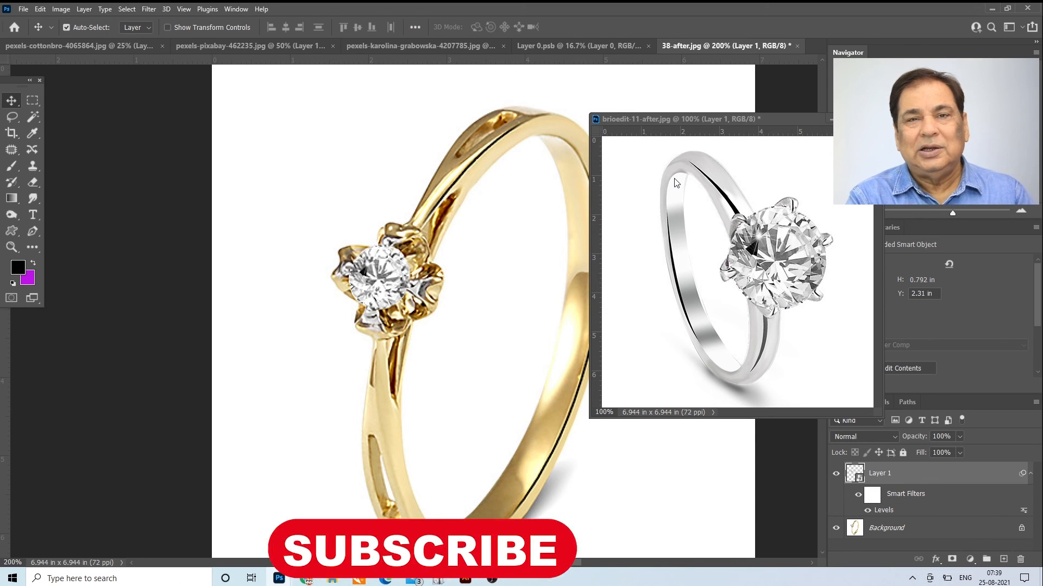